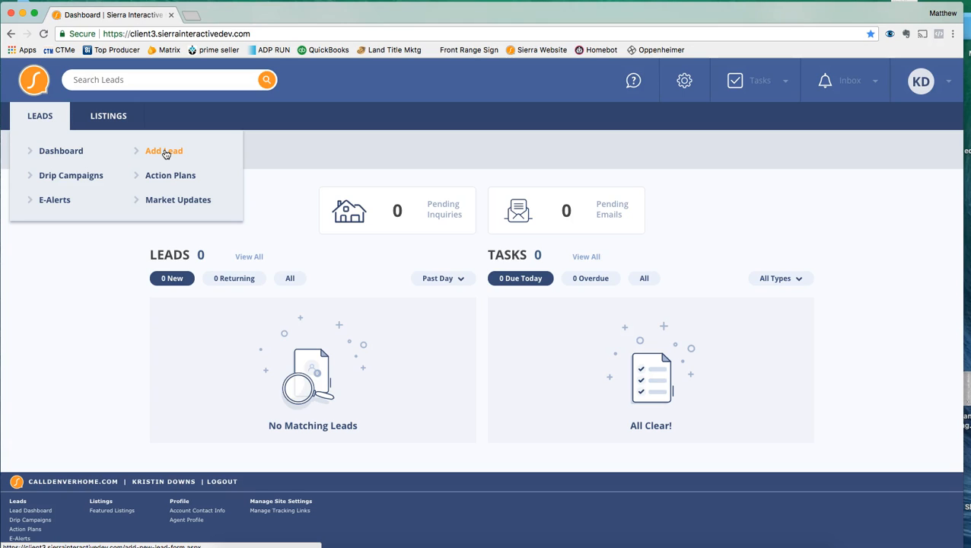
Step: Start a new lead and enter the lead's first and last name
left_click(163, 151)
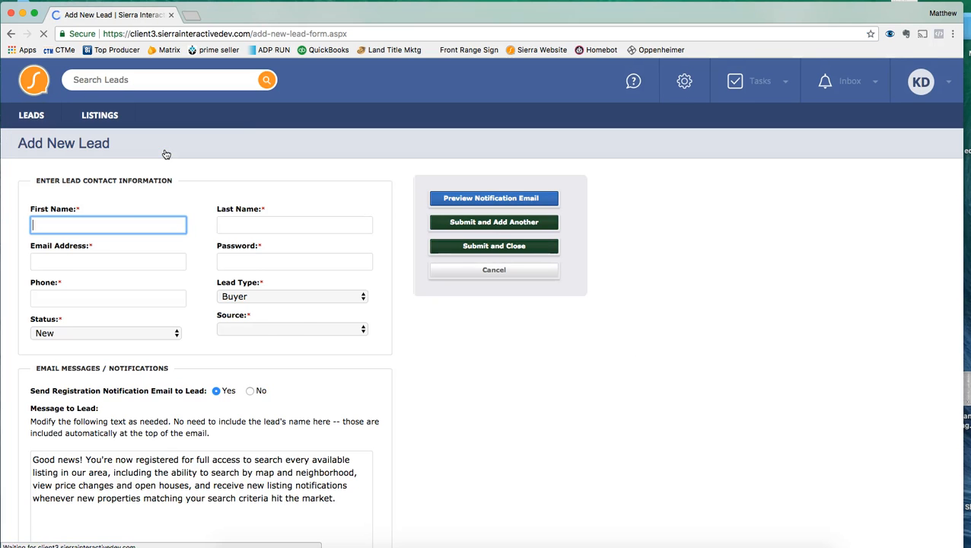
left_click(122, 223)
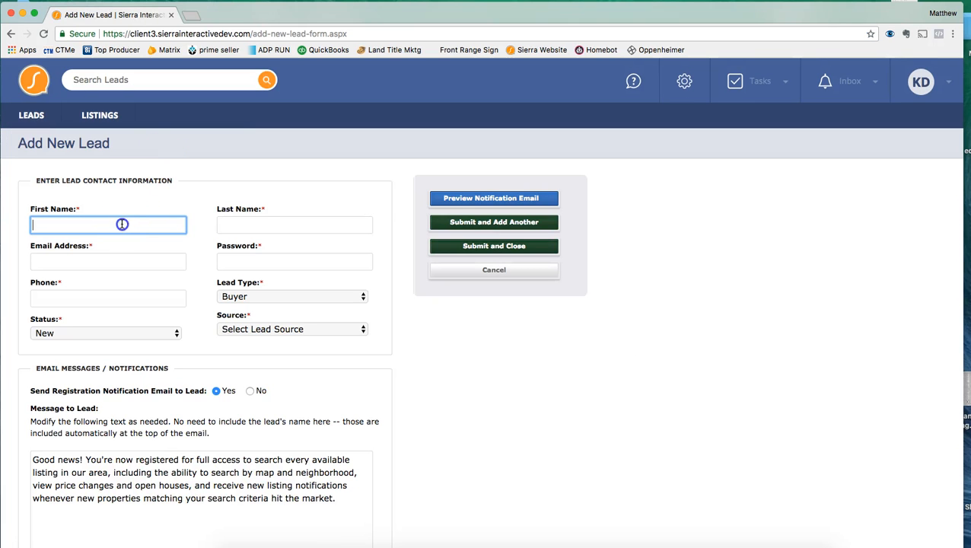
key("Tab")
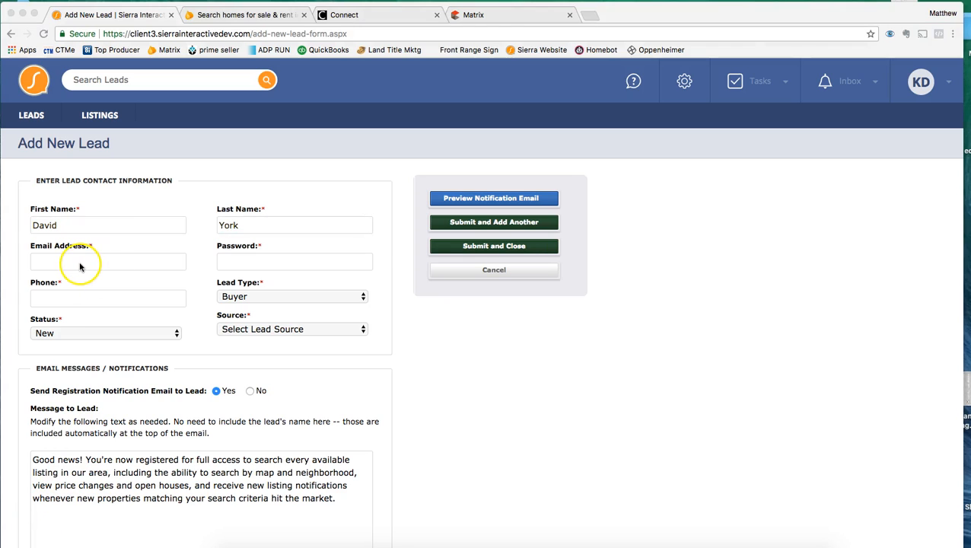
Step: Fill in the lead's e-mail address, account password and phone number
left_click(80, 263)
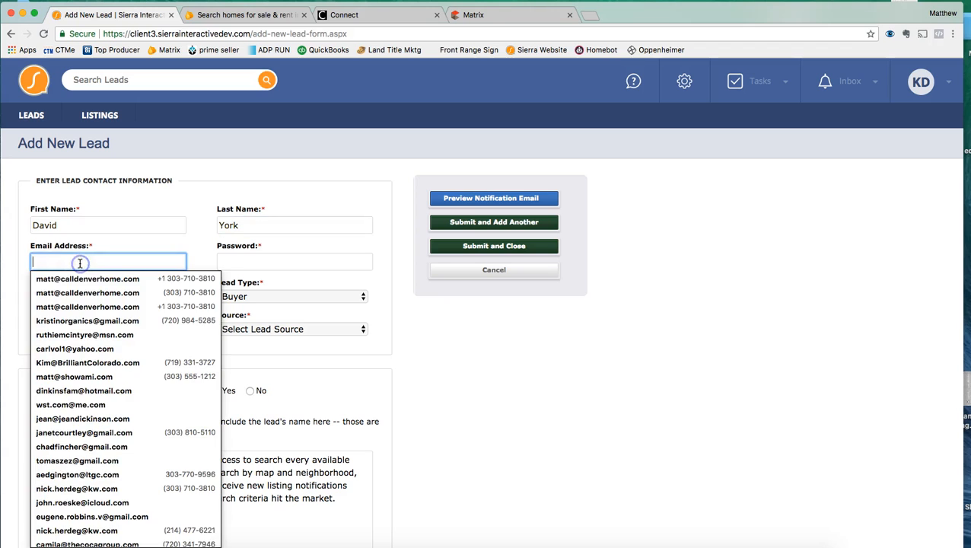
key("super+v")
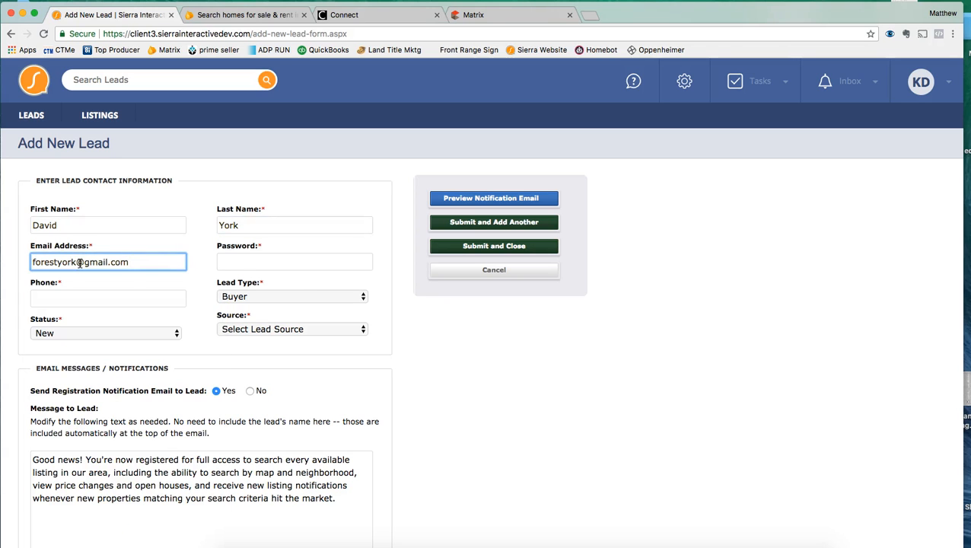
left_click(233, 261)
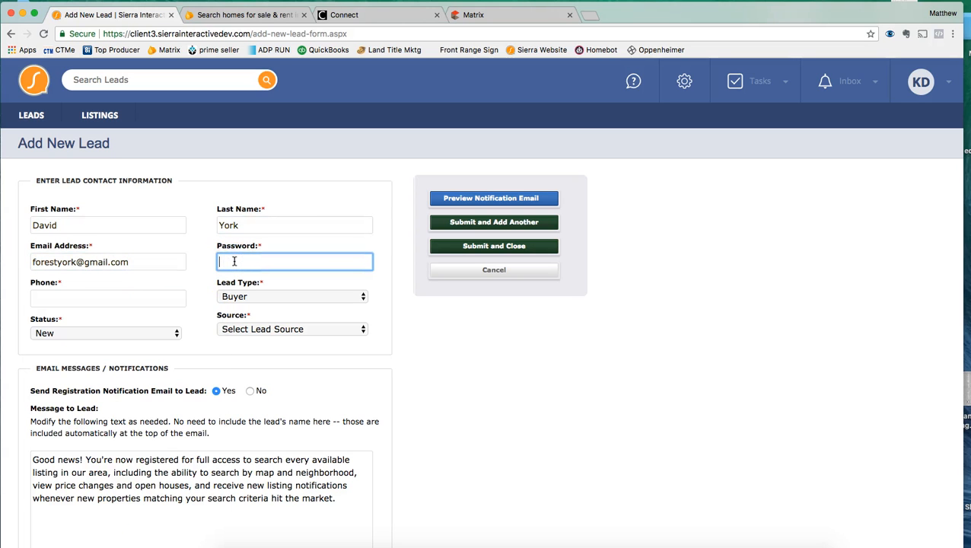
type("password")
left_click(87, 297)
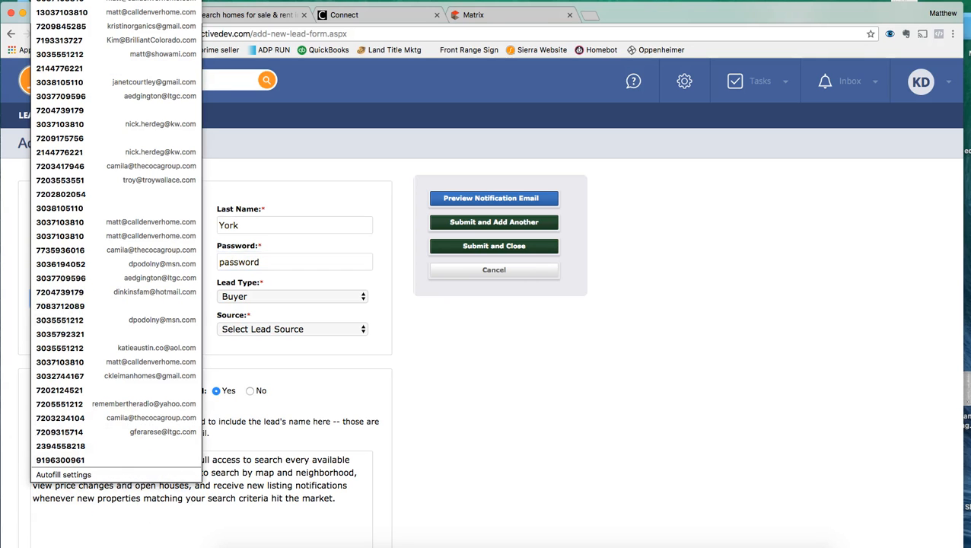
left_click(60, 299)
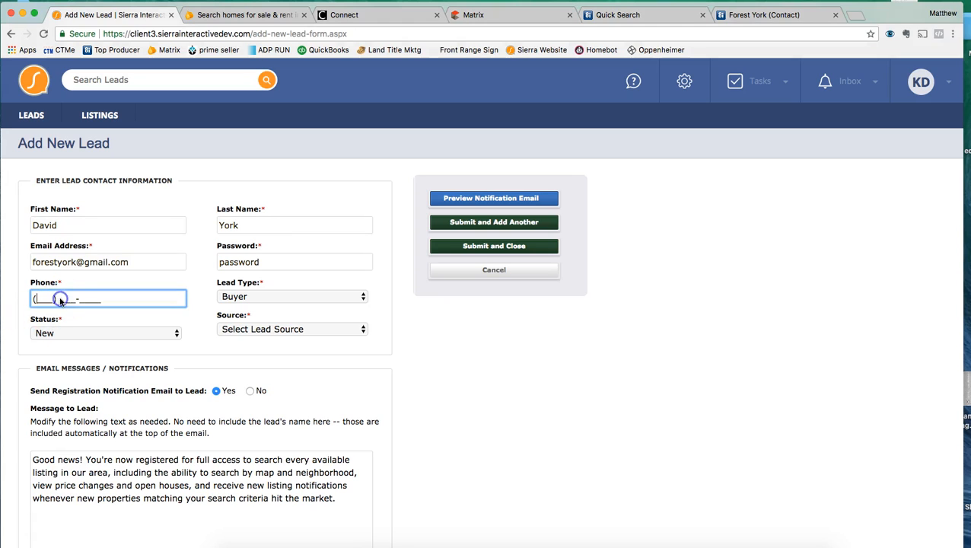
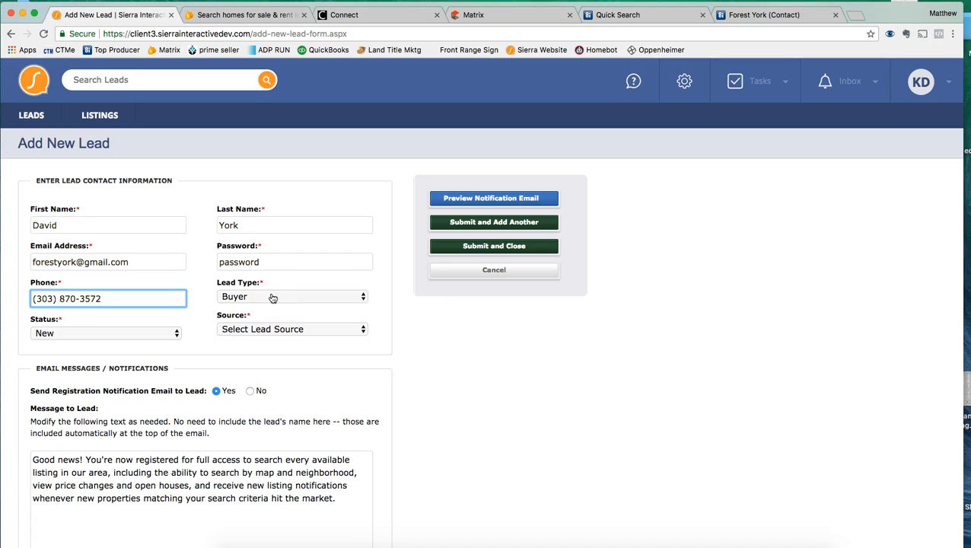
Step: Set the lead's status to Qualify
left_click(120, 336)
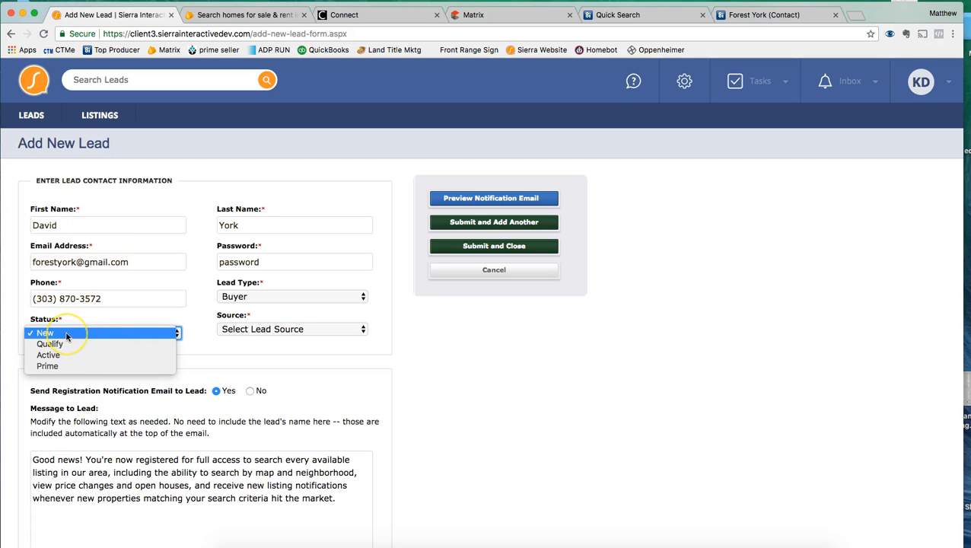
left_click(57, 371)
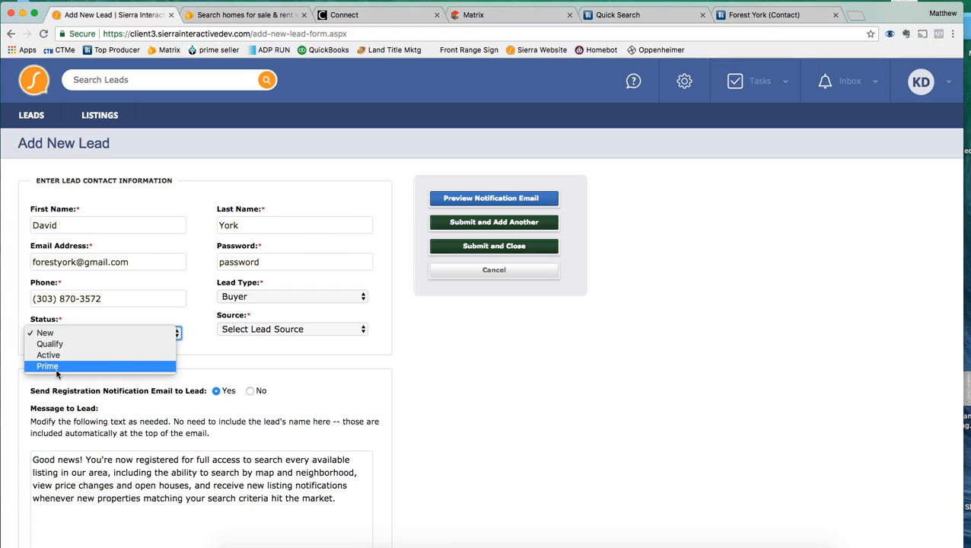
left_click(63, 363)
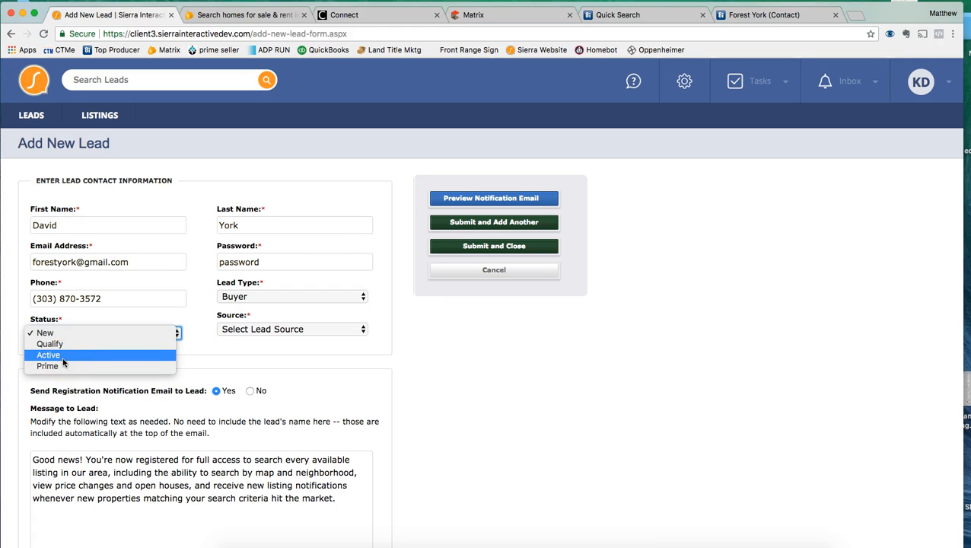
left_click(76, 344)
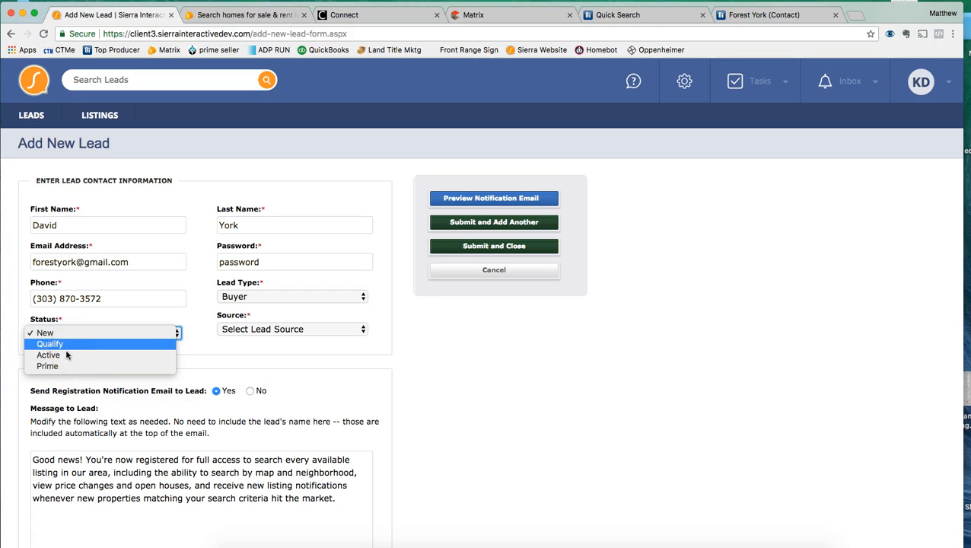
left_click(67, 346)
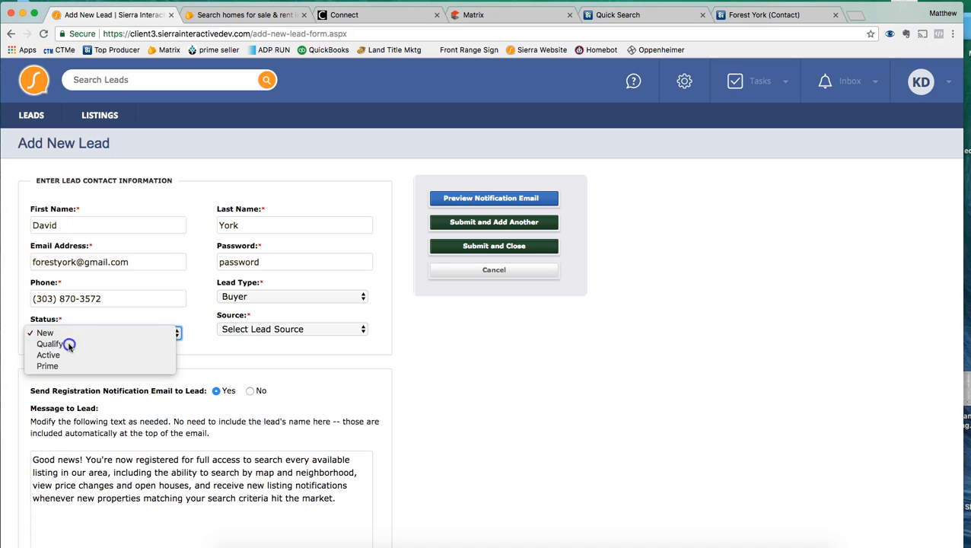
Step: Set the lead's source to Other / Unknown
left_click(256, 329)
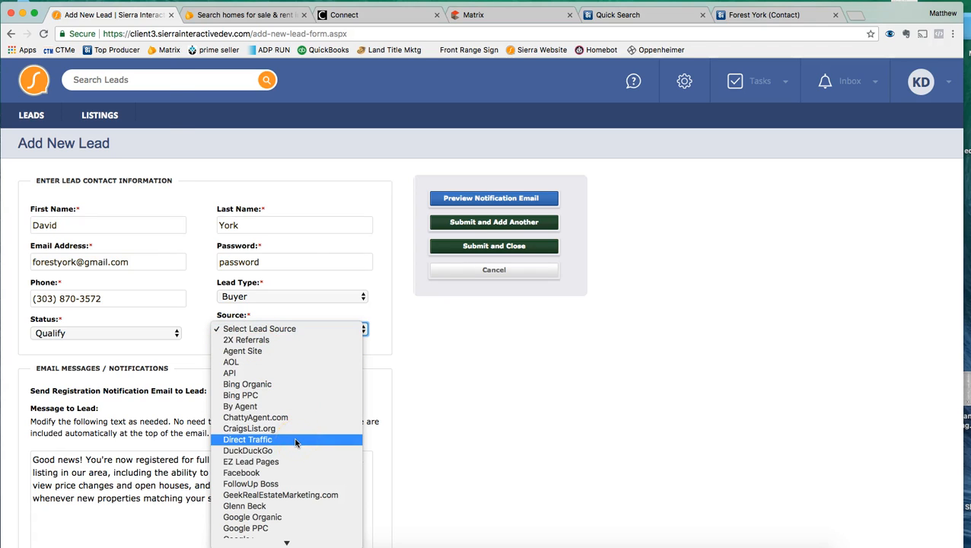
scroll(296, 443, "down", 10)
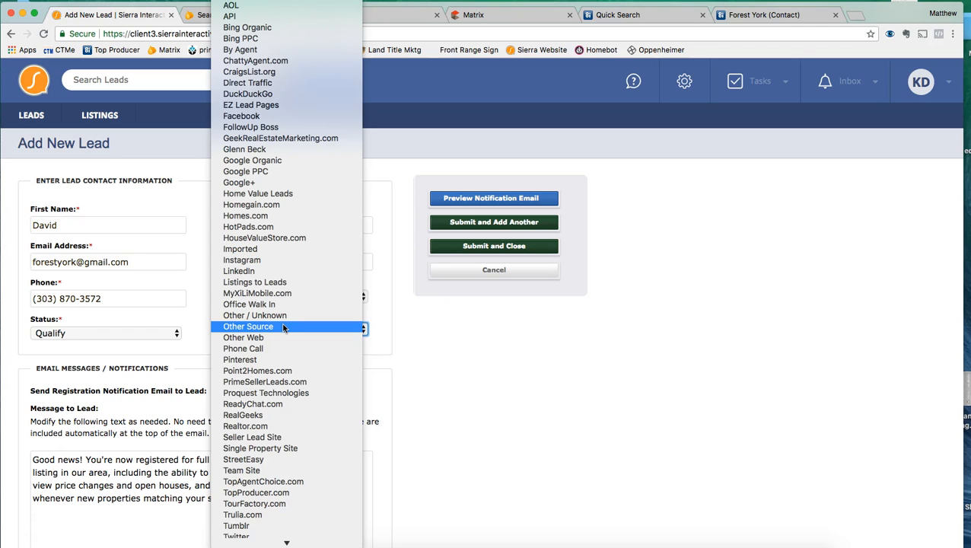
scroll(283, 327, "down", 3)
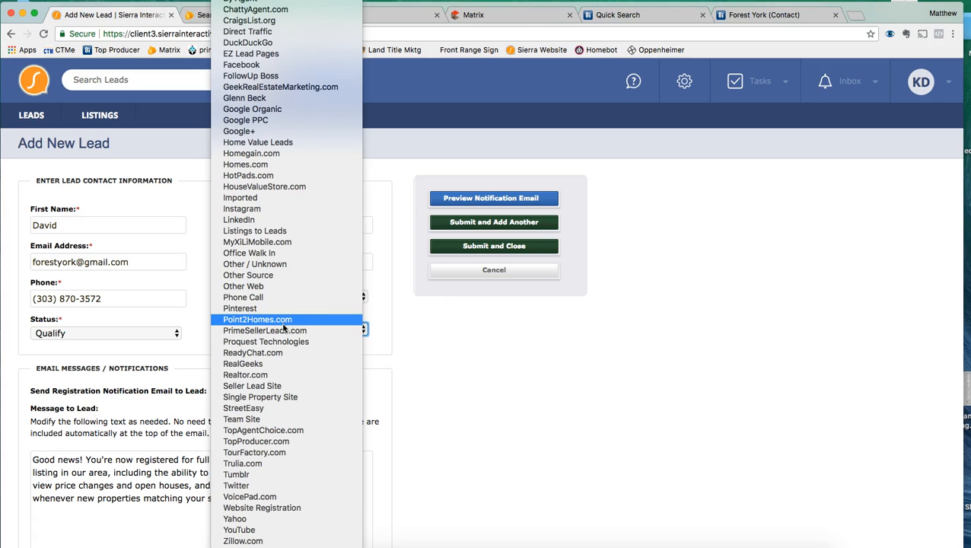
left_click(285, 264)
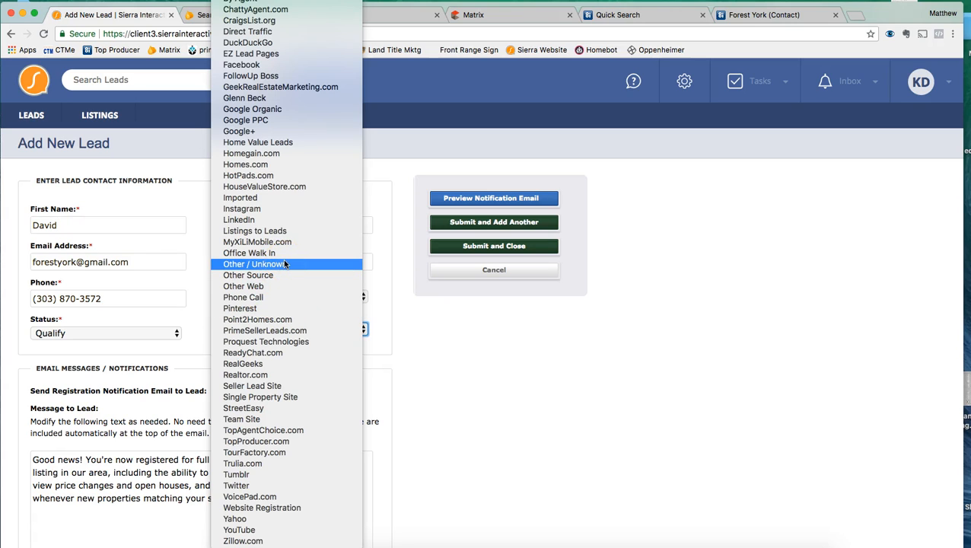
left_click(285, 264)
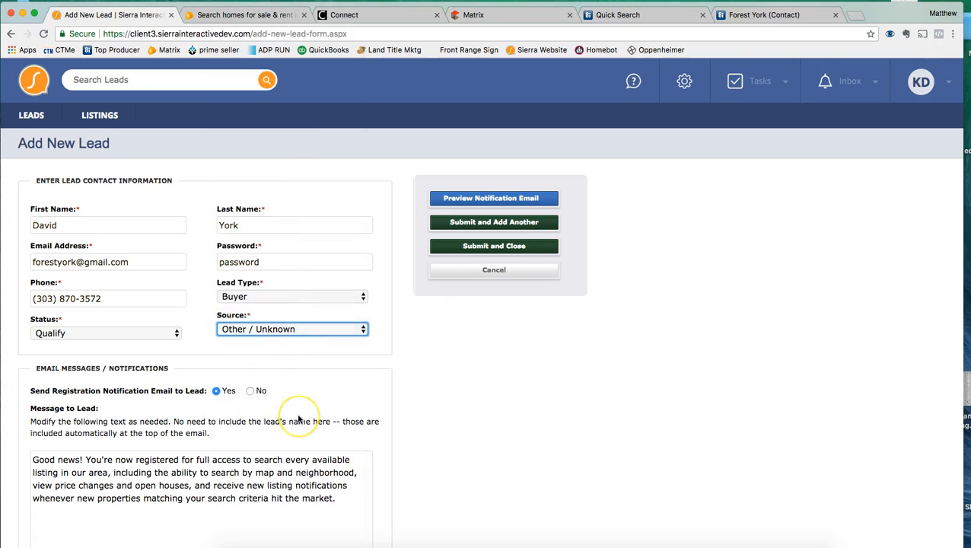
Step: Select No for Send Registration Notification Email to Lead
scroll(298, 418, "down", 2)
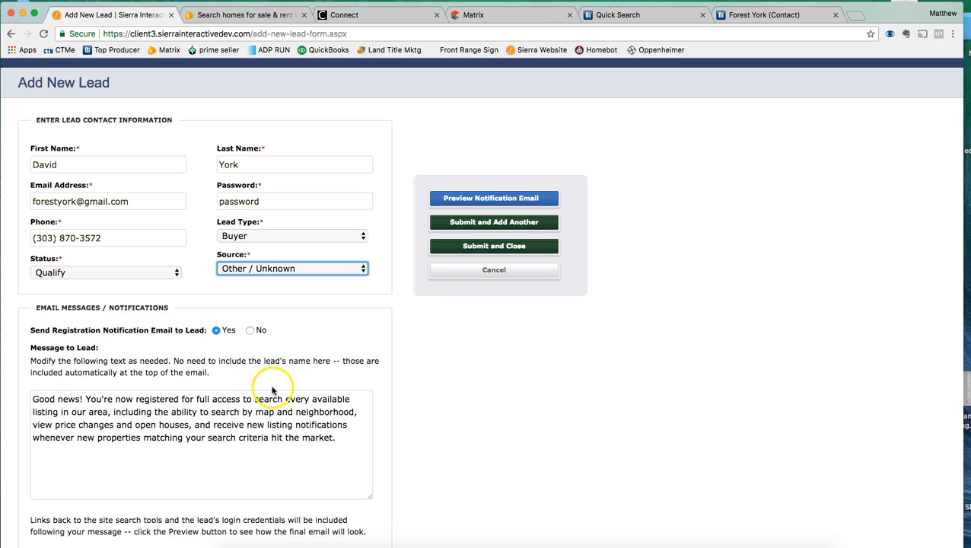
scroll(384, 439, "down", 2)
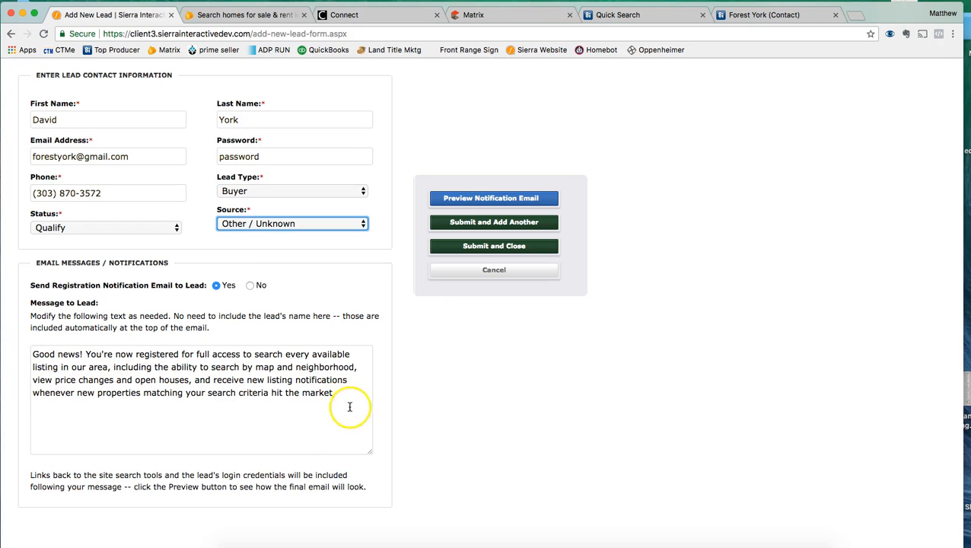
scroll(406, 459, "down", 2)
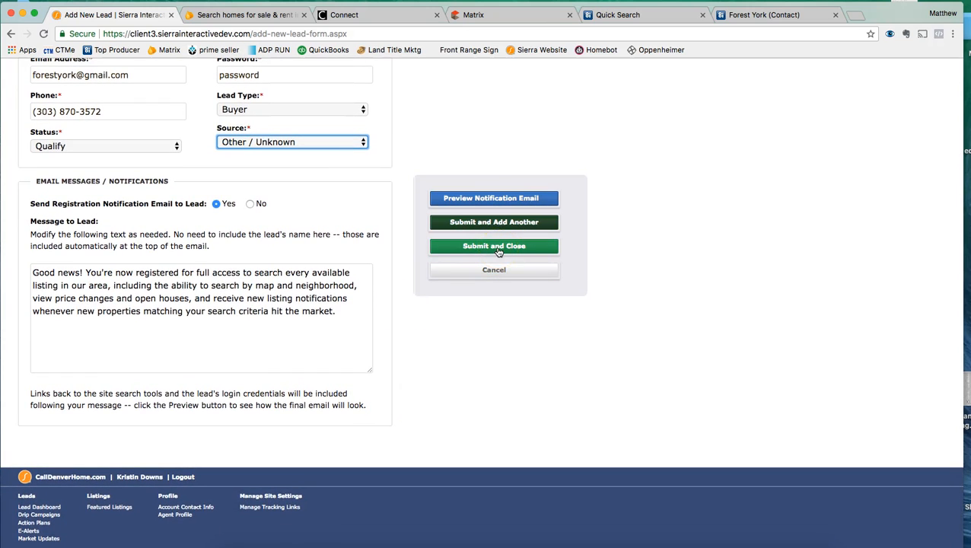
left_click(251, 203)
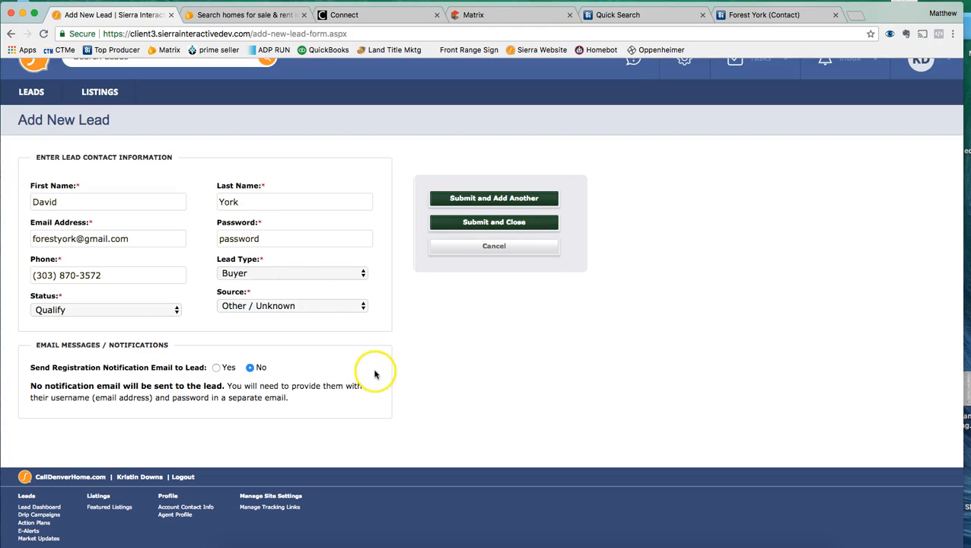
Step: Save the new lead, then open Create Saved Search from its Searches tab
left_click(525, 222)
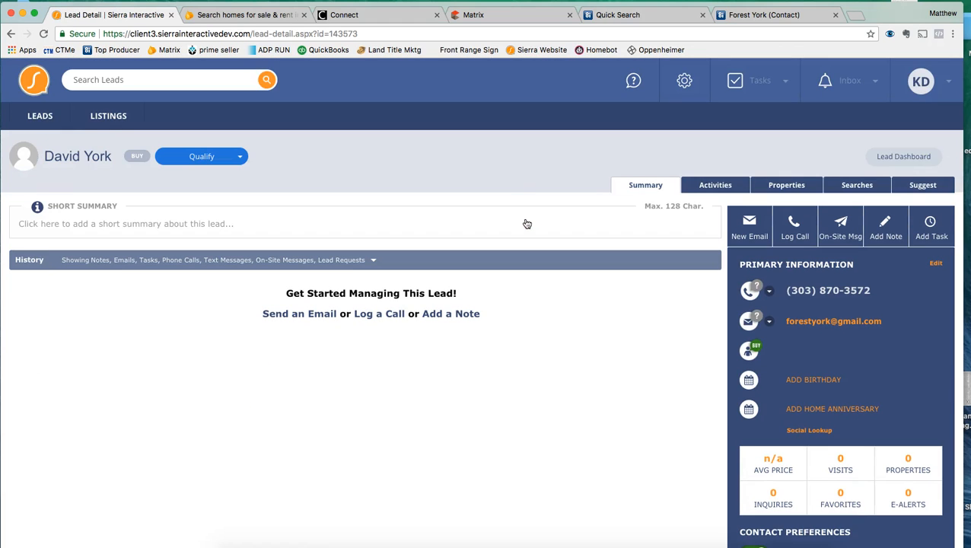
scroll(570, 373, "down", 5)
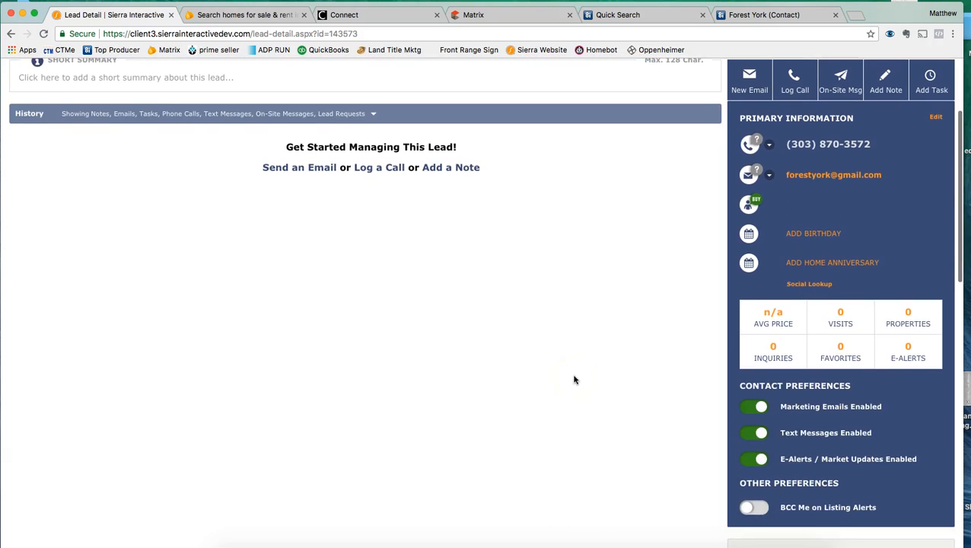
scroll(574, 379, "down", 2)
scroll(574, 380, "up", 6)
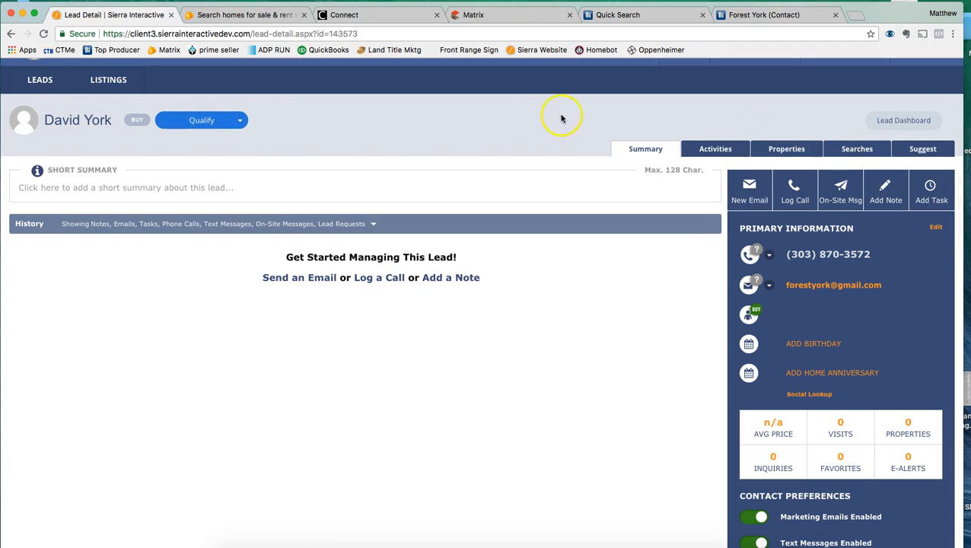
left_click(857, 151)
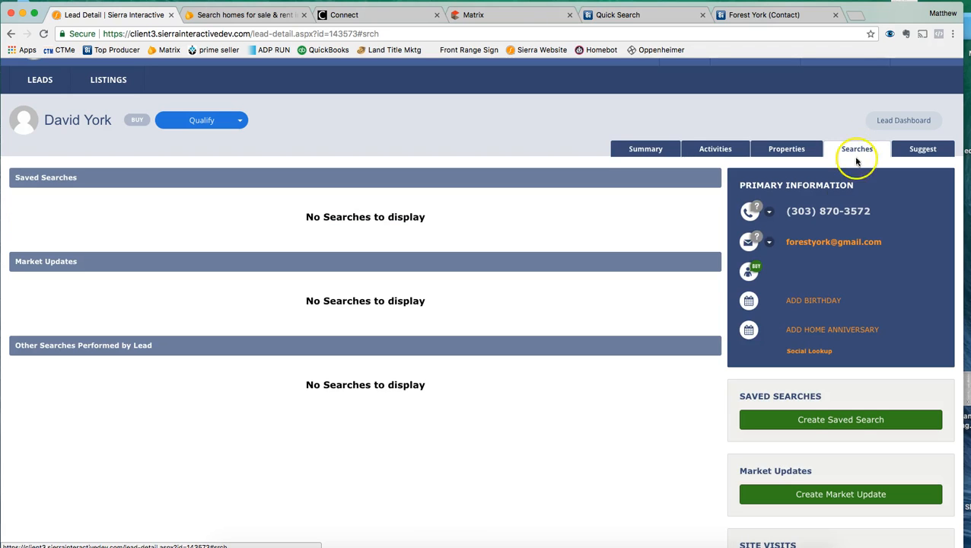
left_click(844, 420)
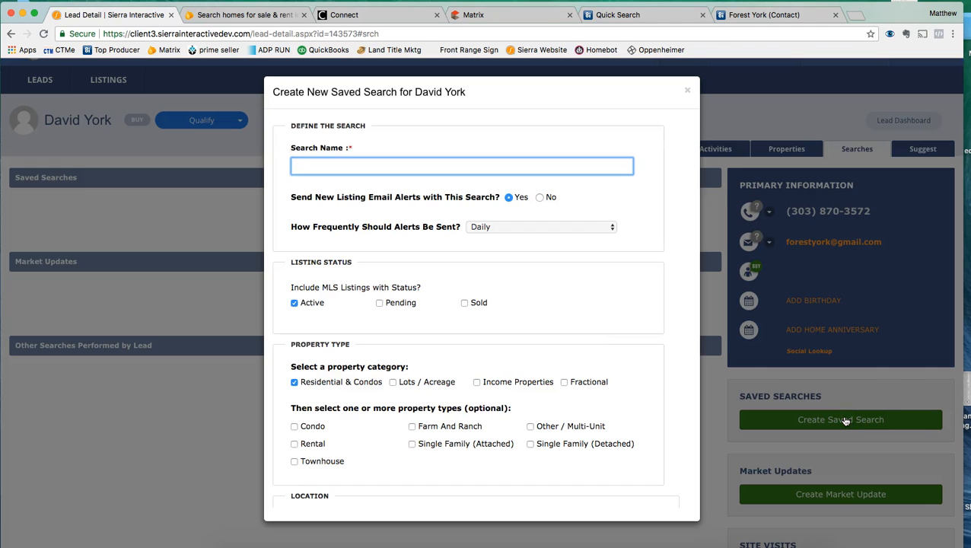
Step: Name the saved search 'Home Search in the Mountains' with Daily email alerts
left_click(546, 169)
type("Home Search in the Mountains")
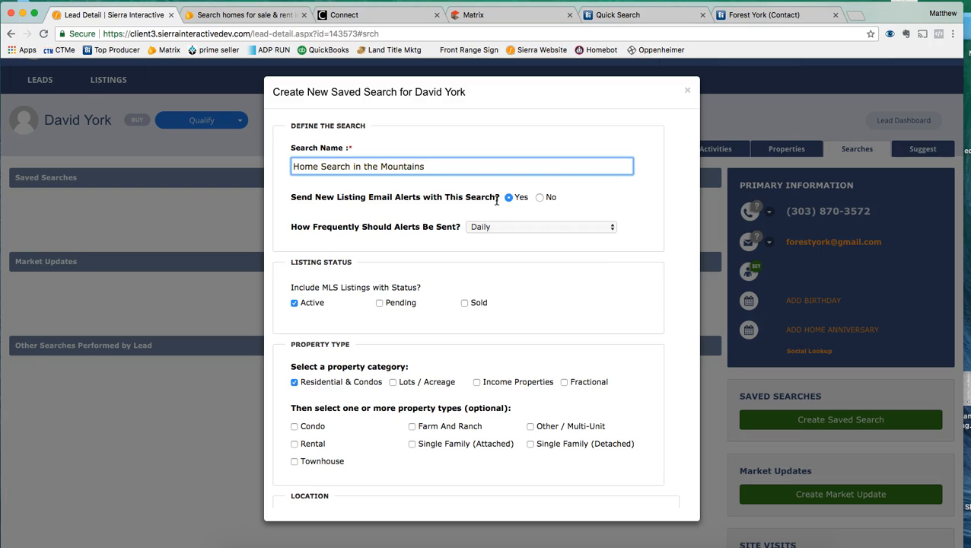
left_click(502, 225)
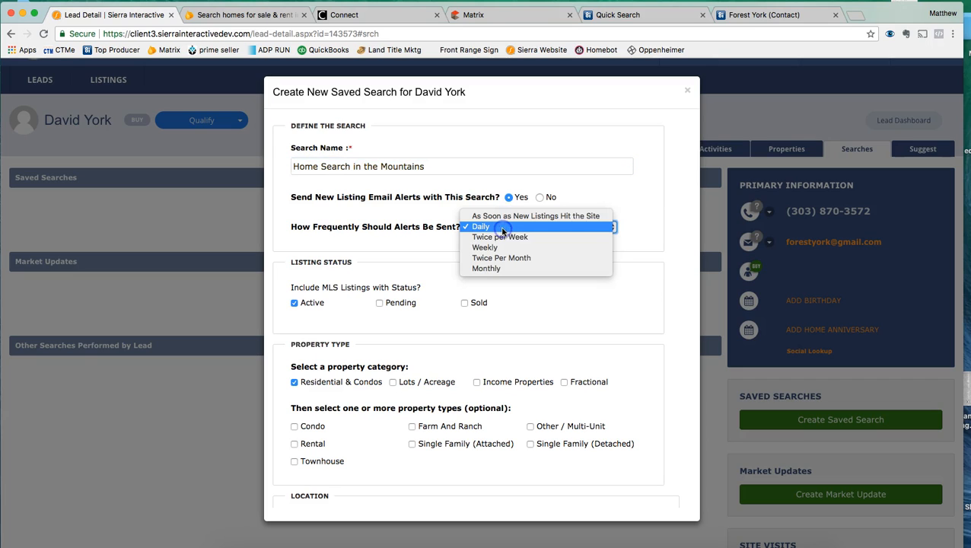
left_click(519, 218)
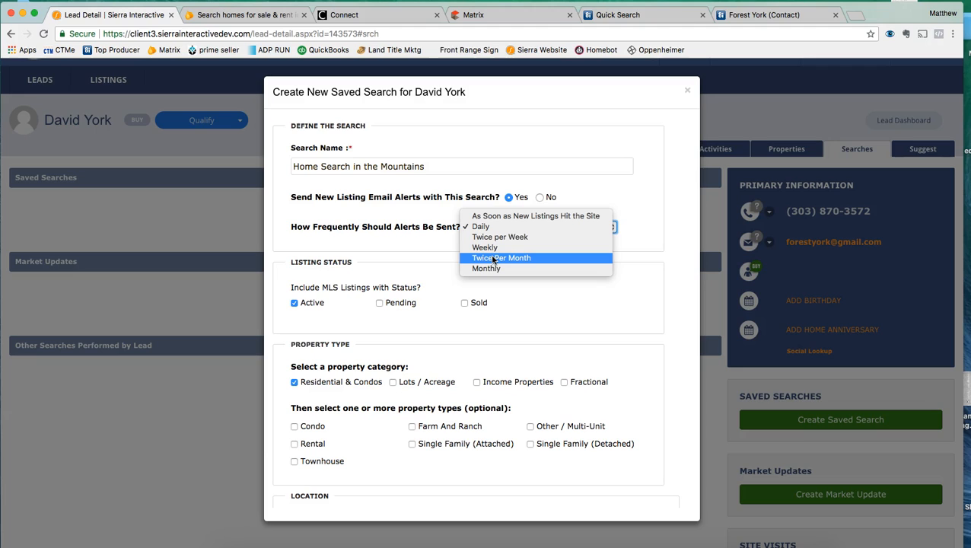
left_click(491, 228)
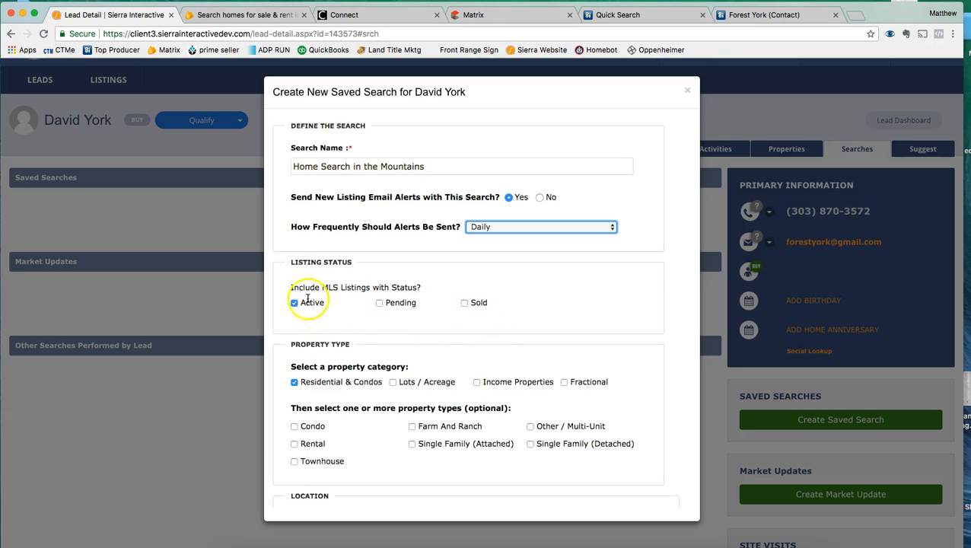
Step: Tick Single Family (Detached) under the saved search's property types
scroll(422, 388, "down", 3)
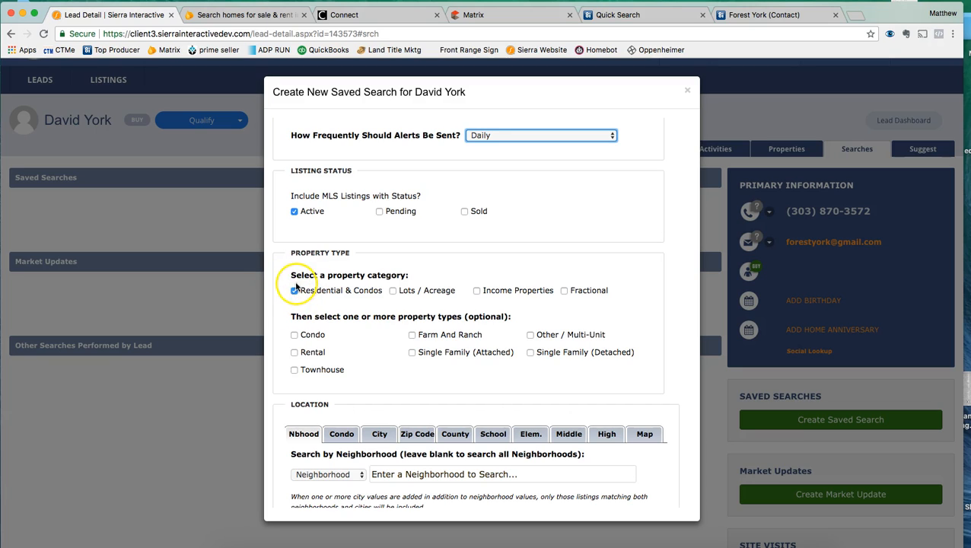
left_click(530, 352)
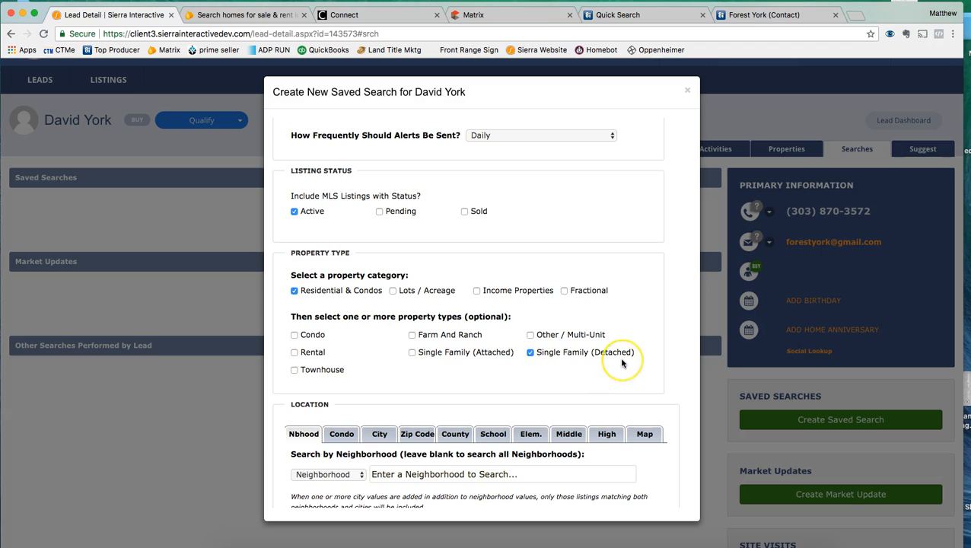
scroll(621, 363, "down", 2)
scroll(622, 363, "down", 3)
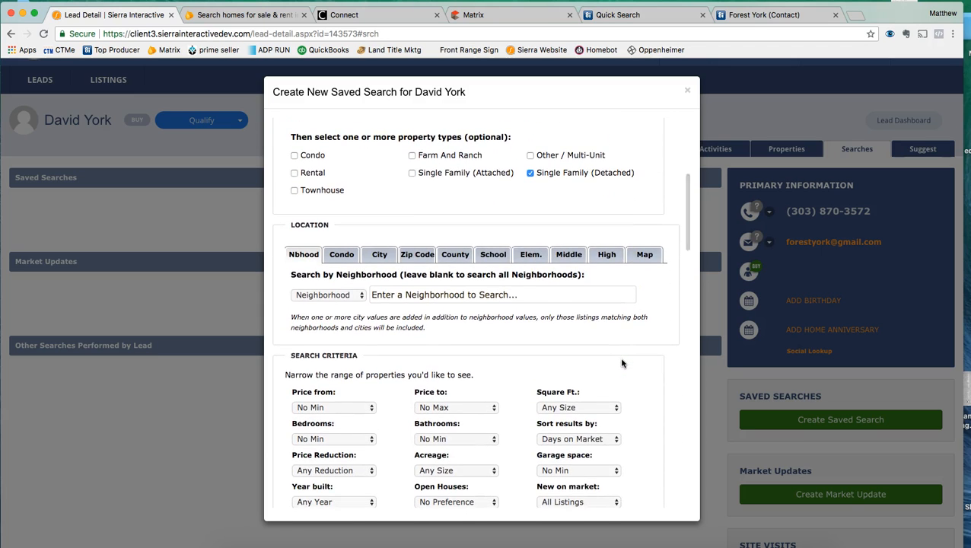
left_click(413, 296)
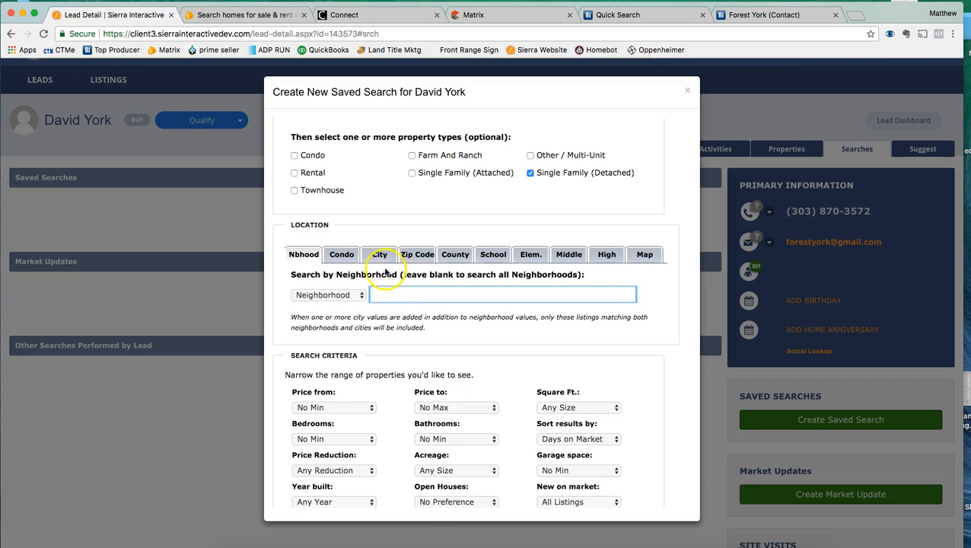
Step: Switch the location search to Map and pan southwest of Denver into the foothills
left_click(340, 258)
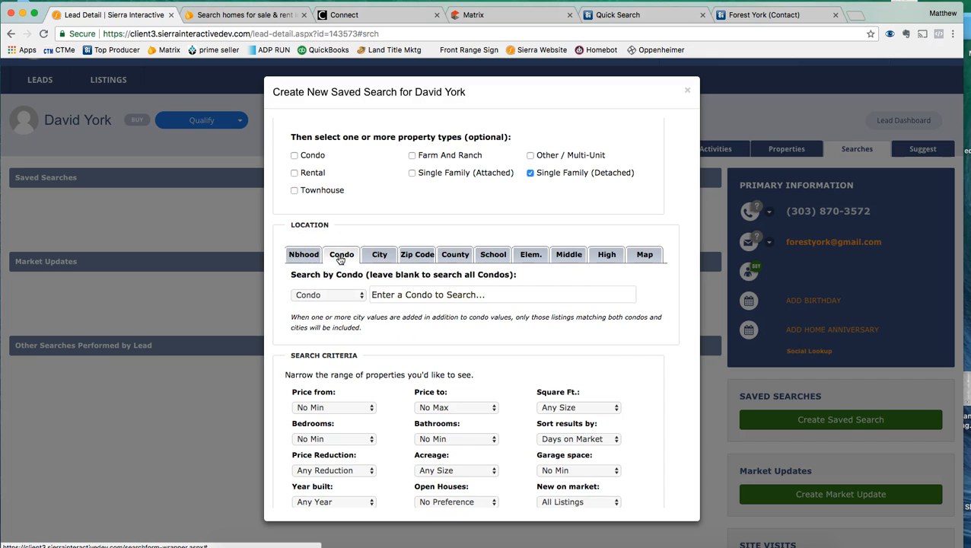
left_click(374, 254)
left_click(412, 254)
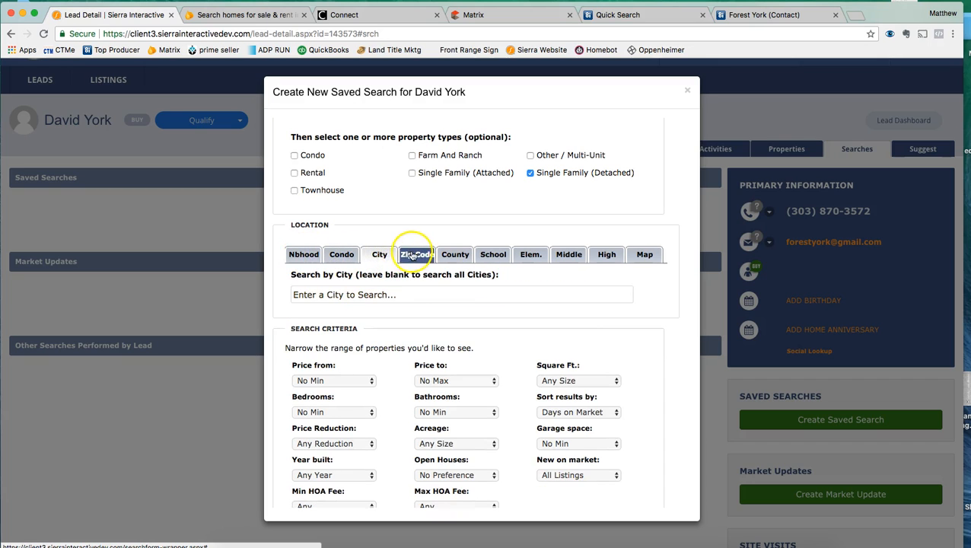
left_click(454, 256)
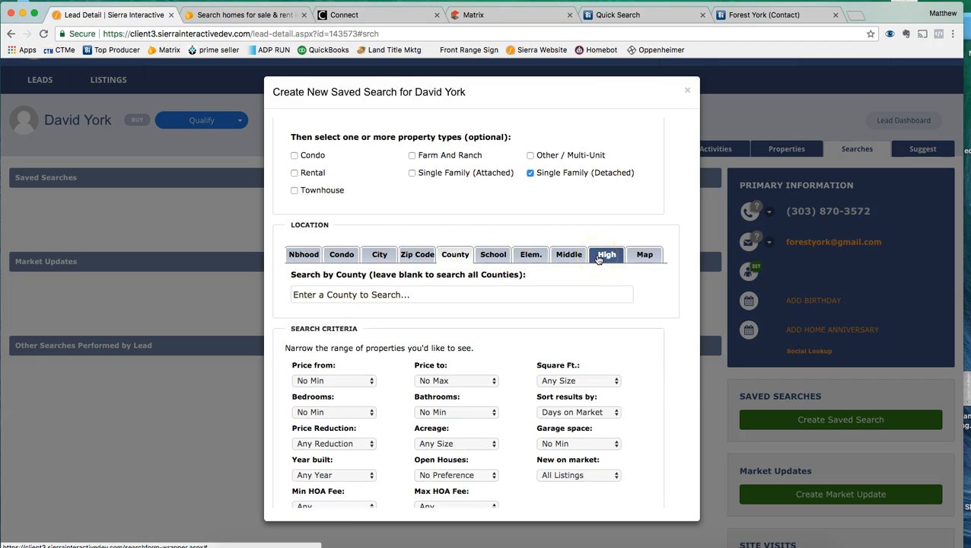
left_click(645, 256)
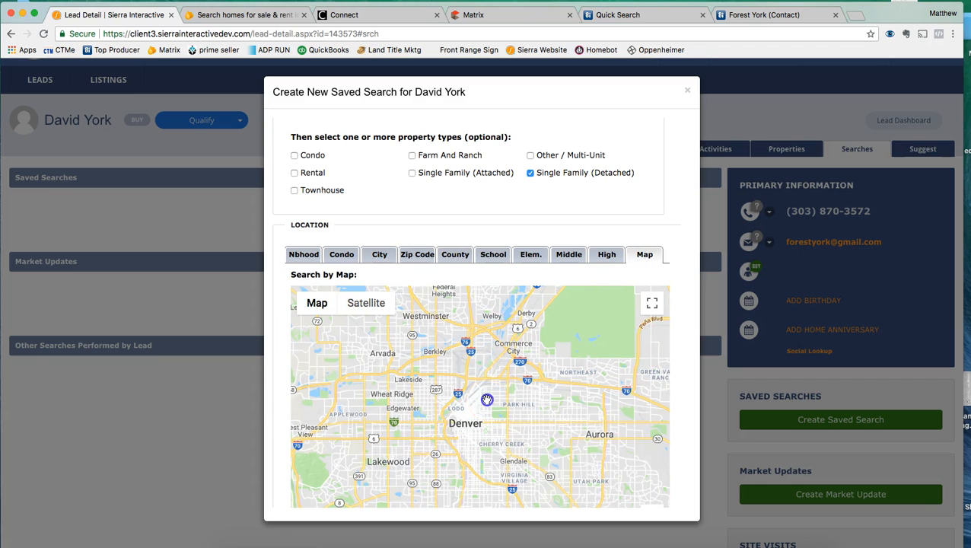
left_click_drag(486, 399, 546, 335)
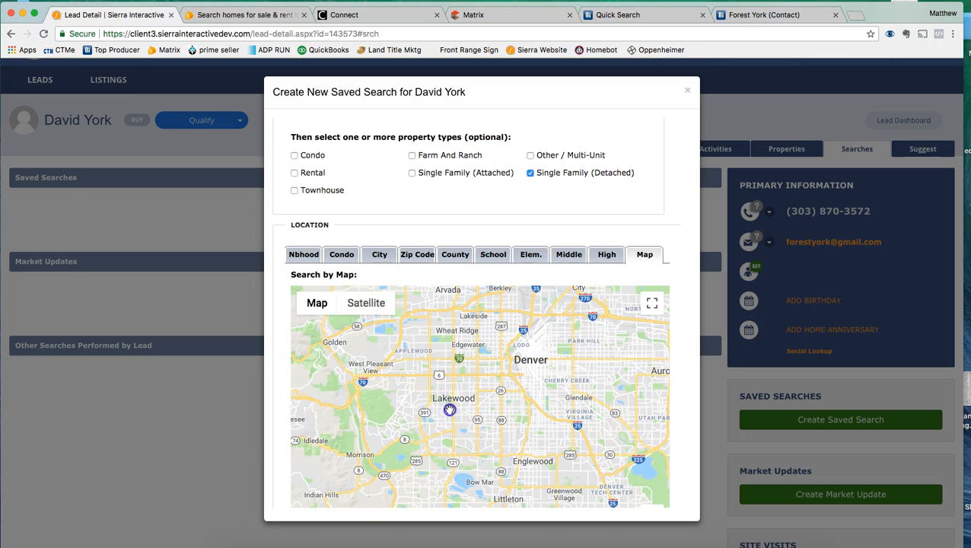
left_click_drag(449, 410, 542, 342)
left_click(652, 305)
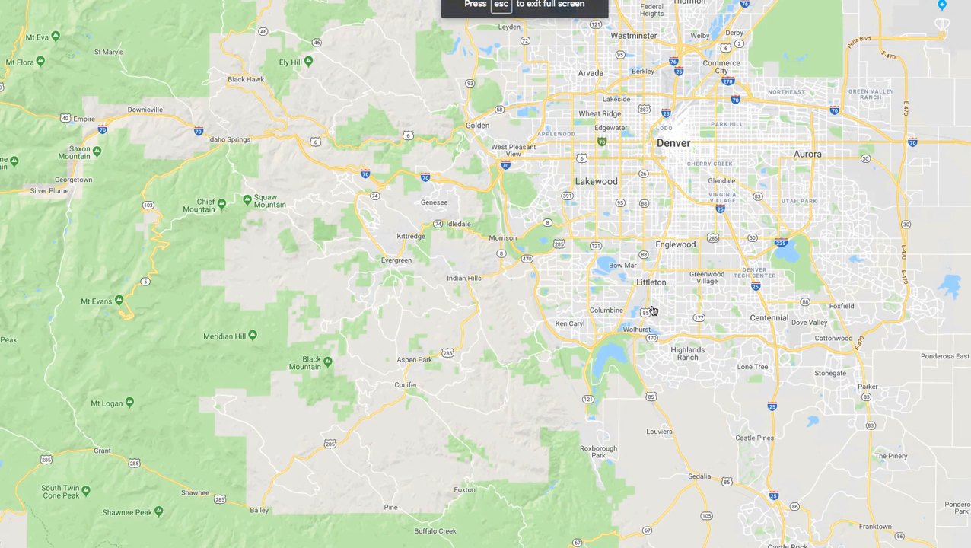
Step: Zoom the full-screen map in near Morrison, Indian Hills and Ken Caryl, then exit full screen
left_click(428, 183)
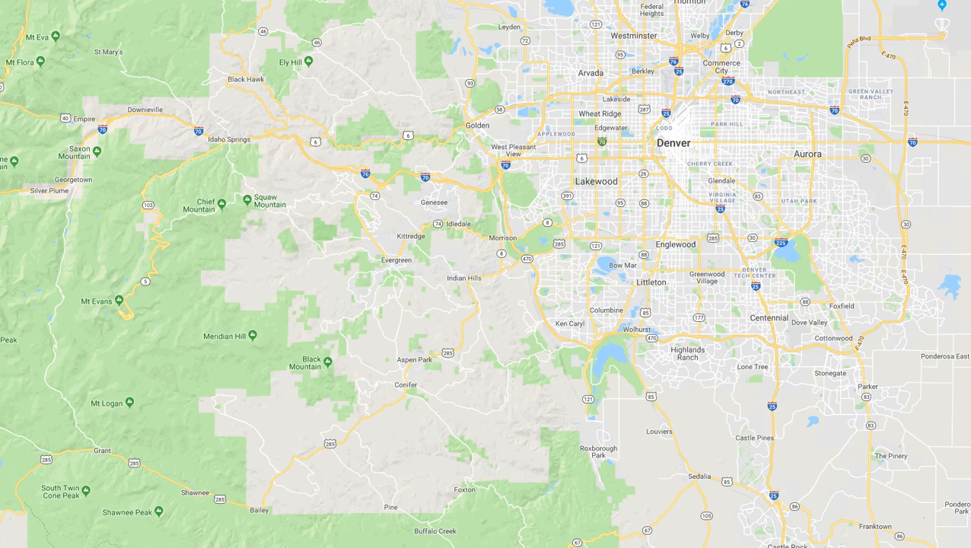
scroll(525, 278, "up", 2)
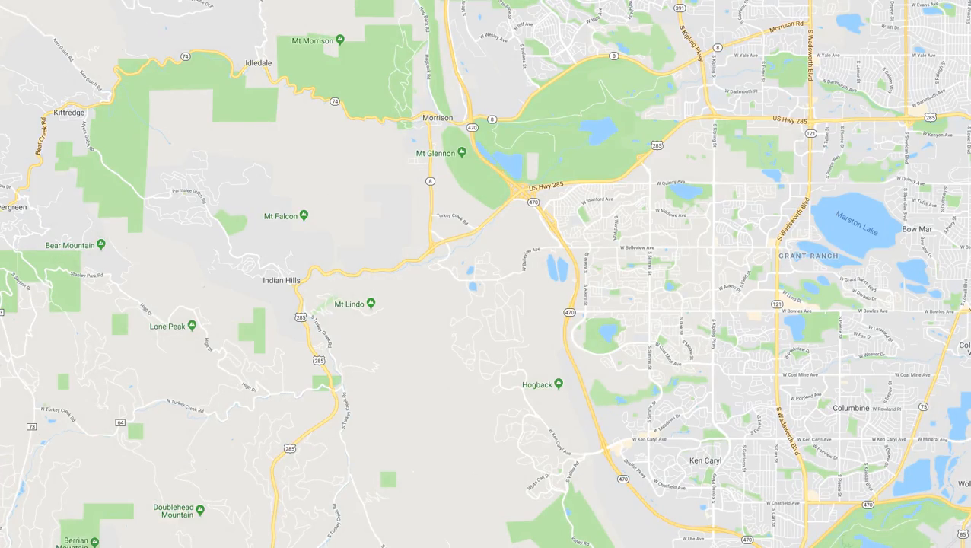
key("Escape")
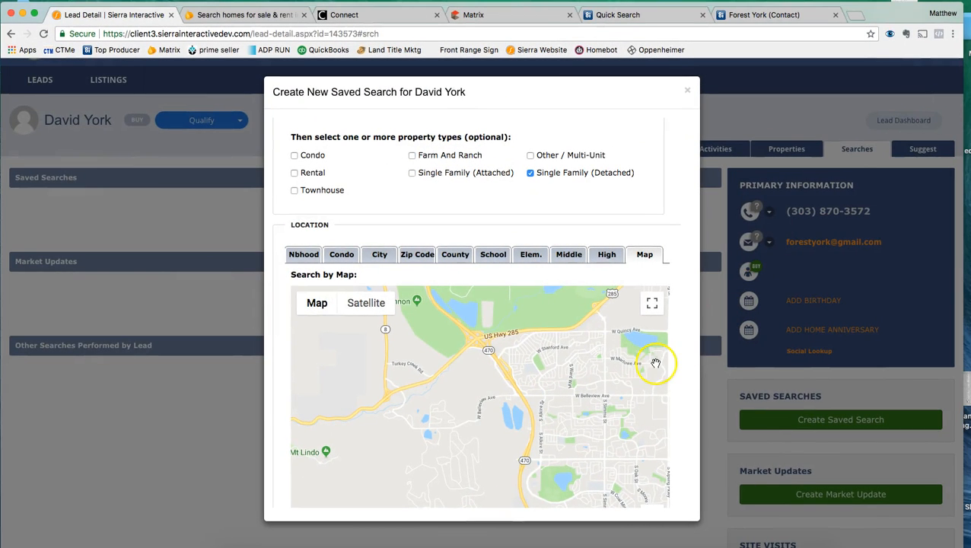
Step: Zoom out three levels to the whole Denver metro and enter map drawing mode
scroll(553, 348, "down", 2)
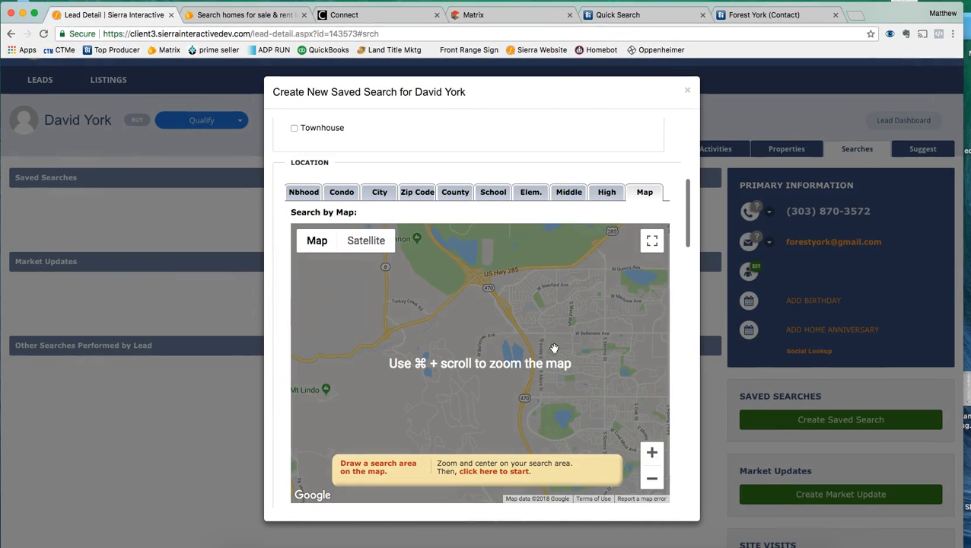
left_click(651, 478)
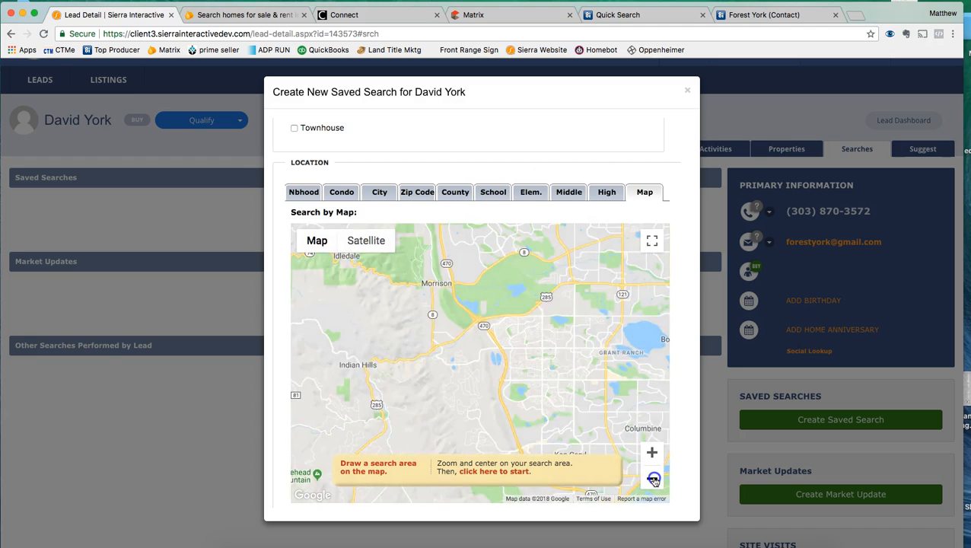
left_click(653, 479)
left_click(653, 479)
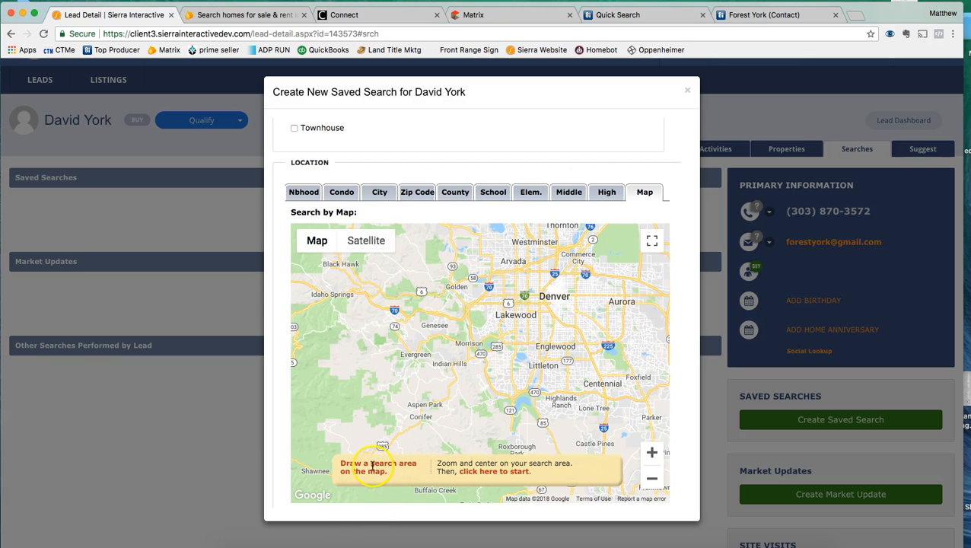
left_click(492, 472)
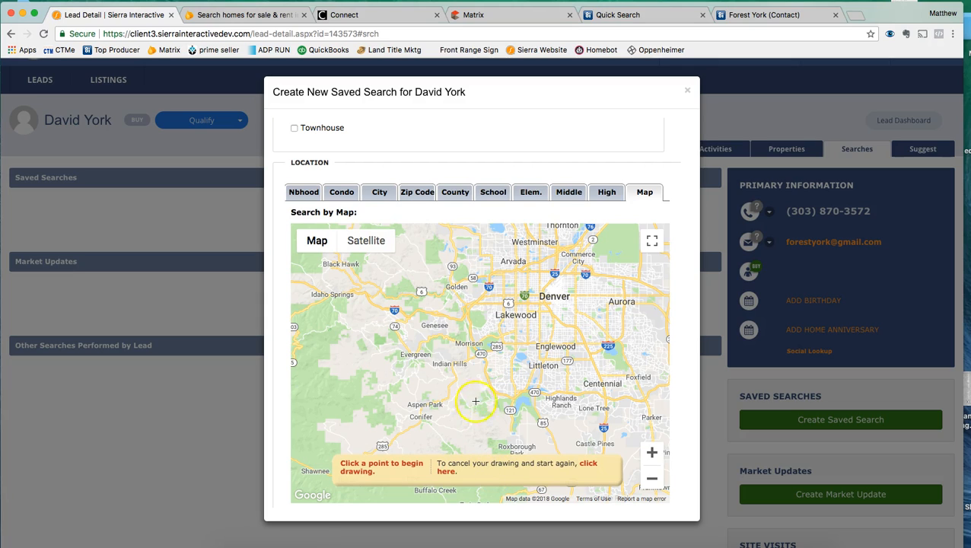
Step: Draw and close a search area through Lakewood, Conifer, Genesee and Black Hawk
left_click(484, 307)
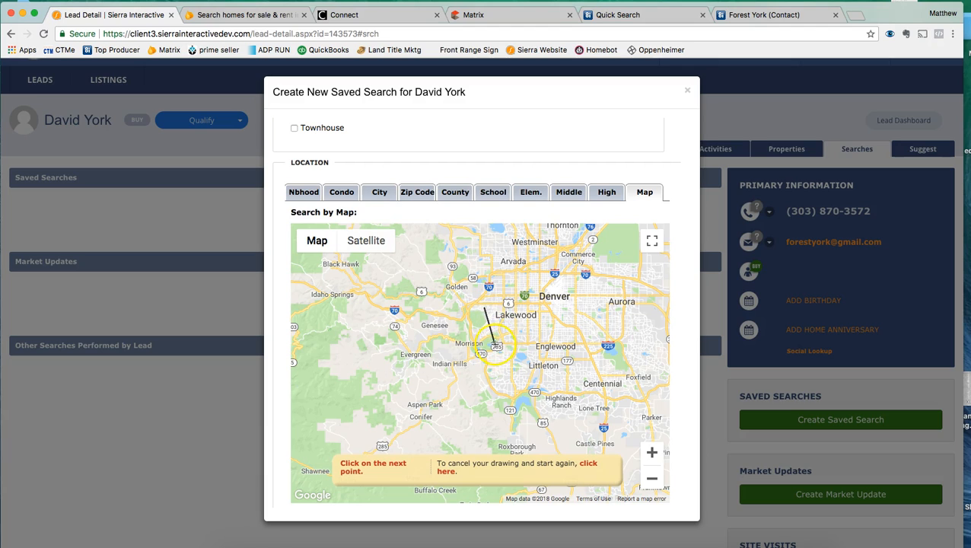
left_click(508, 396)
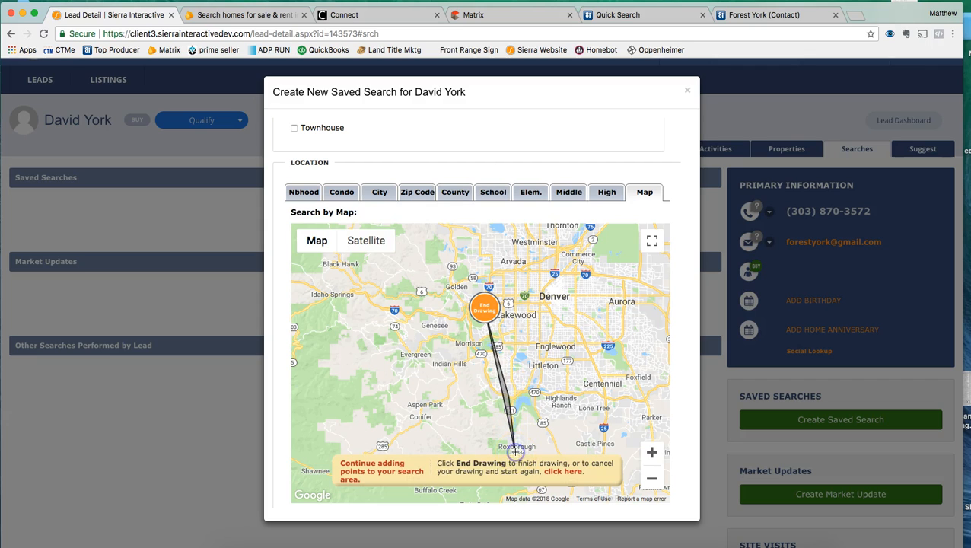
left_click(432, 454)
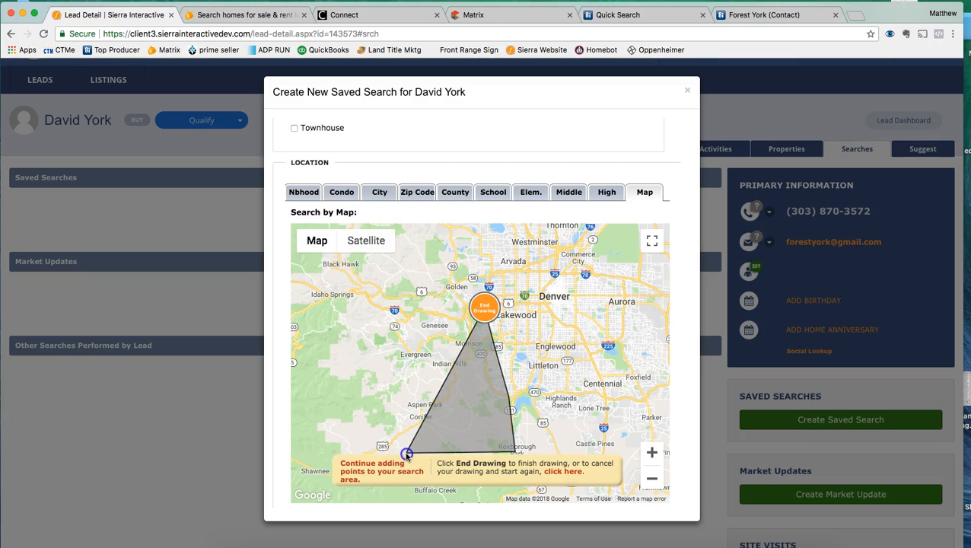
left_click(404, 503)
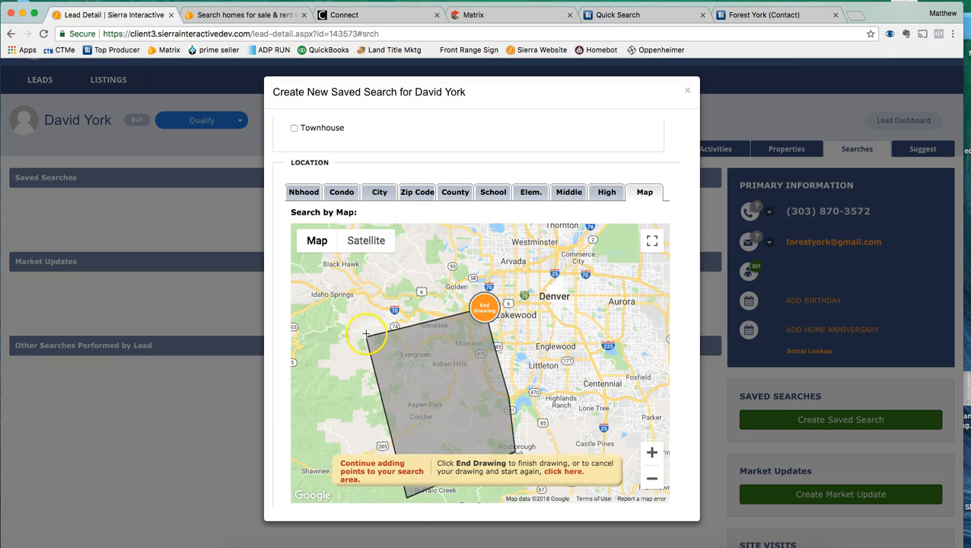
left_click(362, 312)
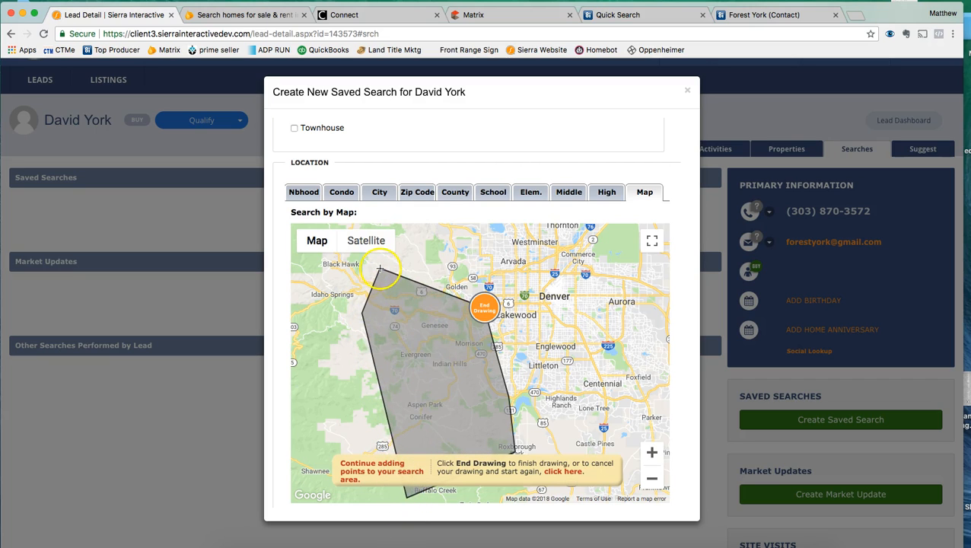
left_click(427, 261)
left_click(485, 311)
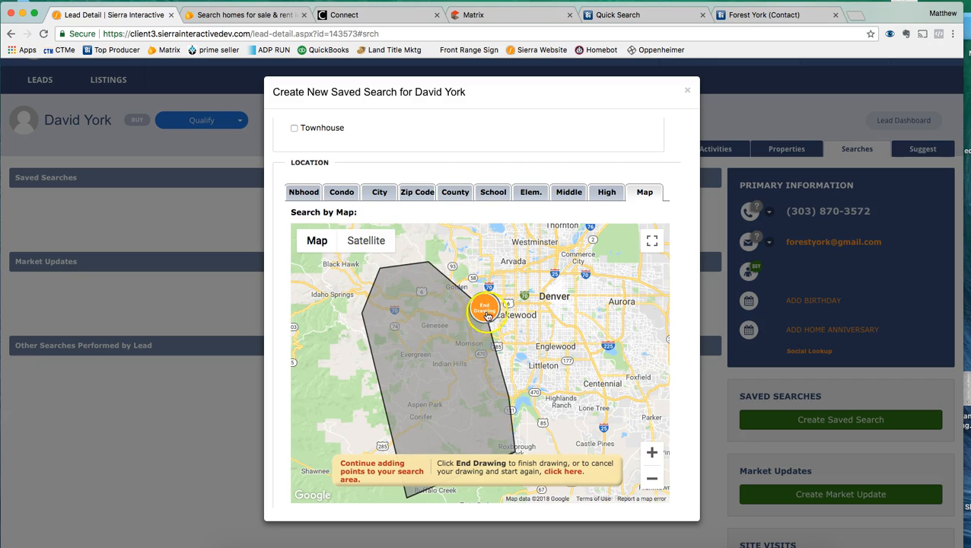
left_click(487, 312)
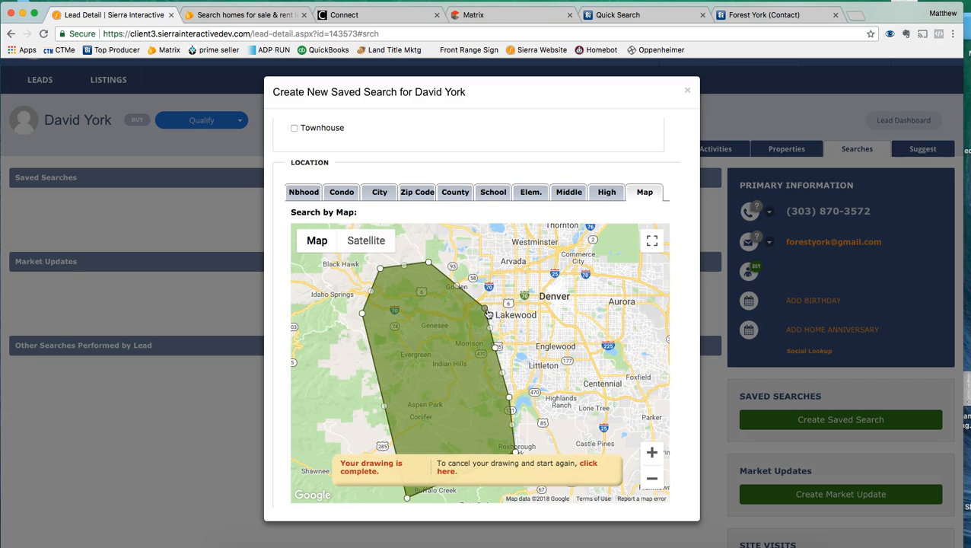
left_click(591, 465)
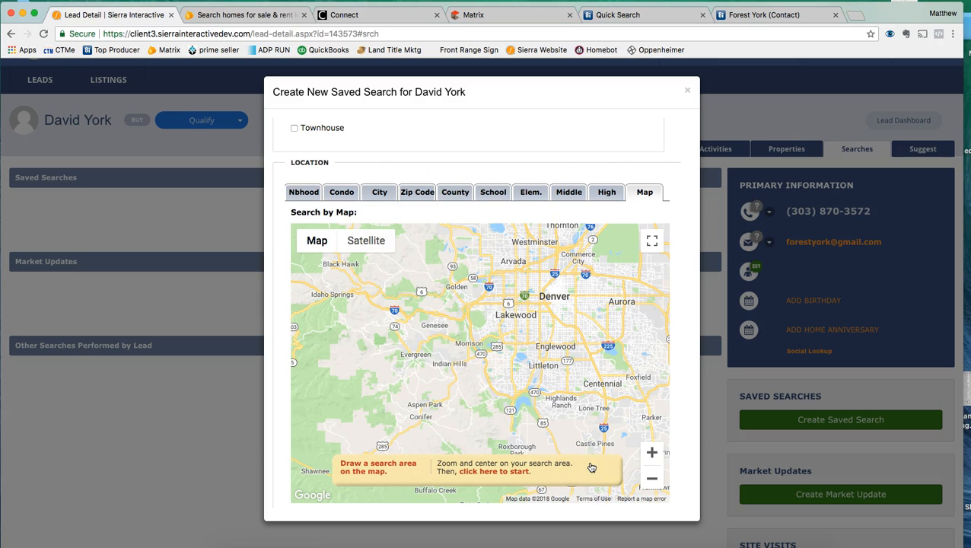
left_click(676, 452)
scroll(676, 454, "down", 5)
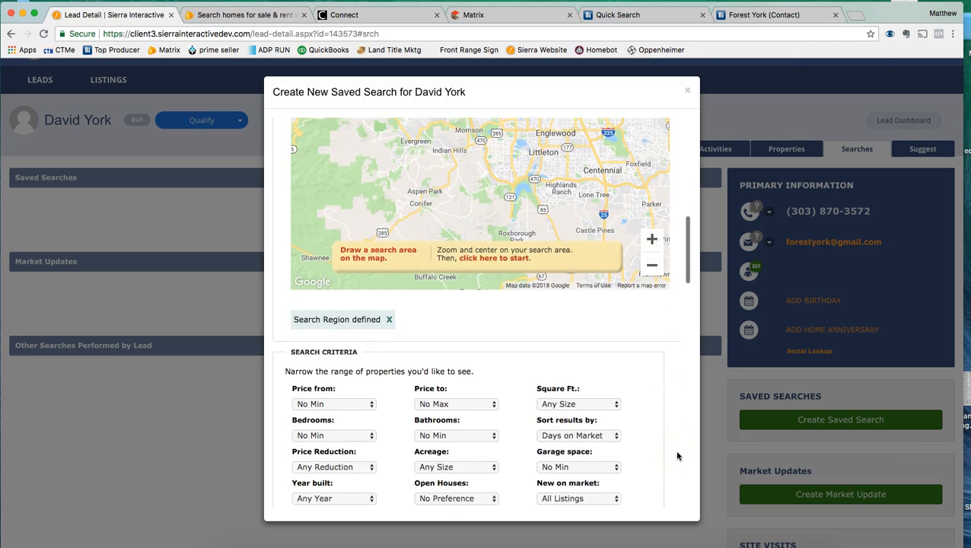
Step: Set maximum price $300,000, Bedrooms 2+, Bathrooms 1+ and Garage spaces 1+ in the dropdowns
scroll(677, 456, "down", 3)
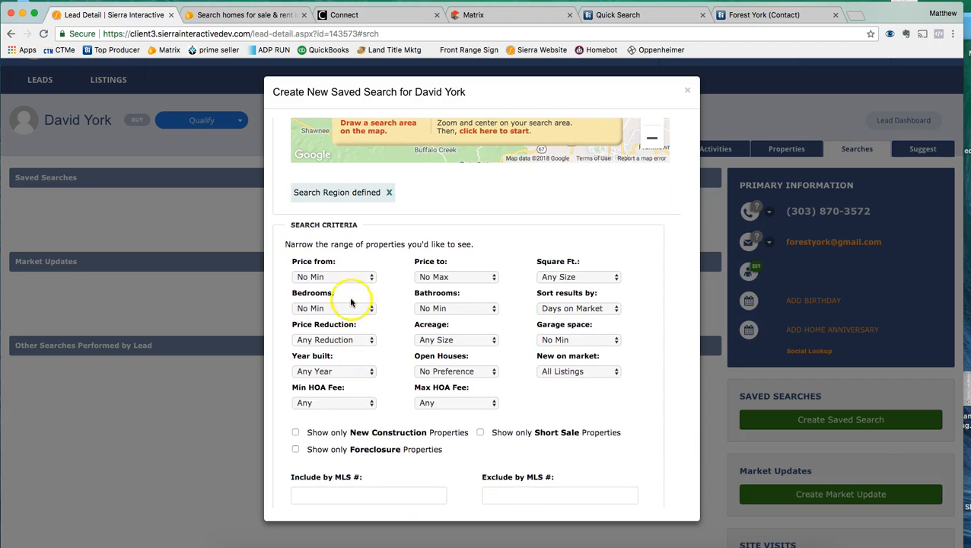
left_click(443, 277)
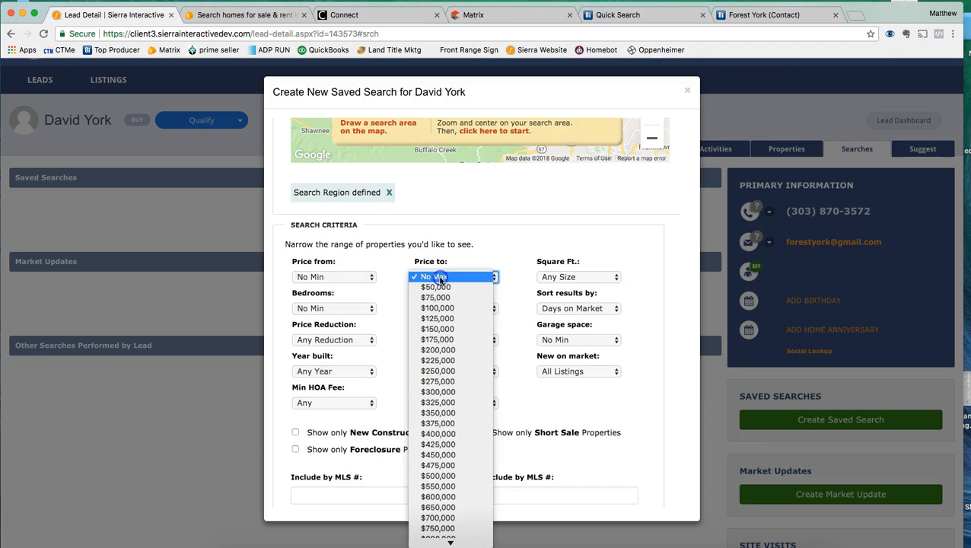
left_click(451, 392)
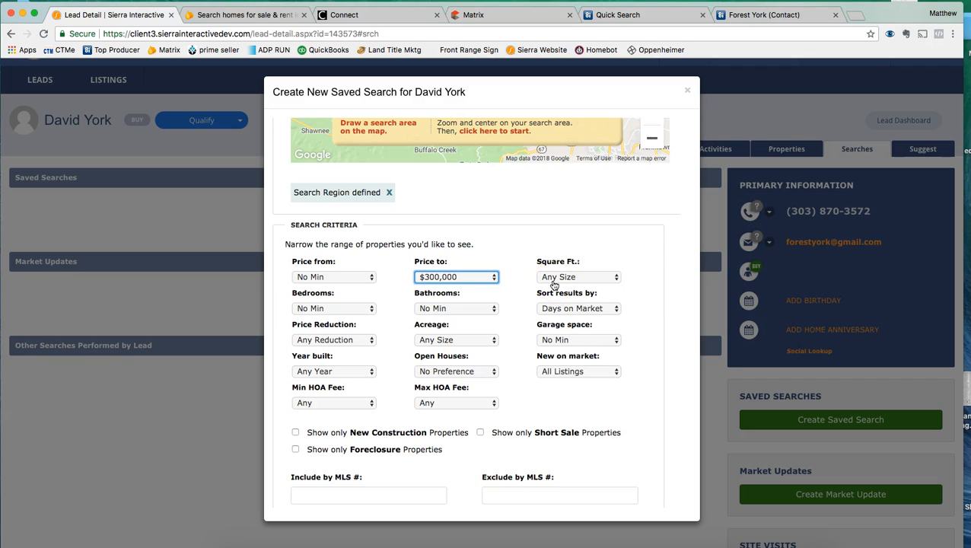
left_click(353, 308)
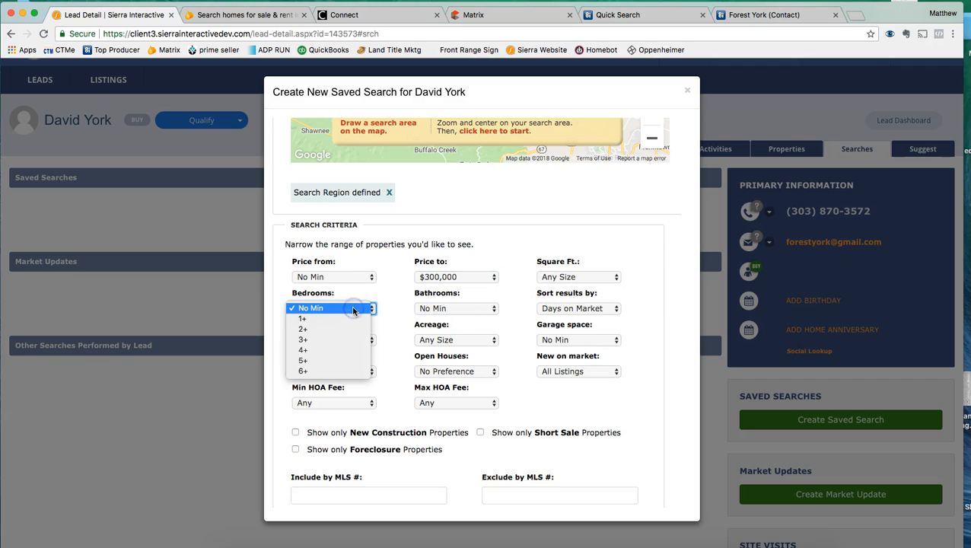
left_click(340, 329)
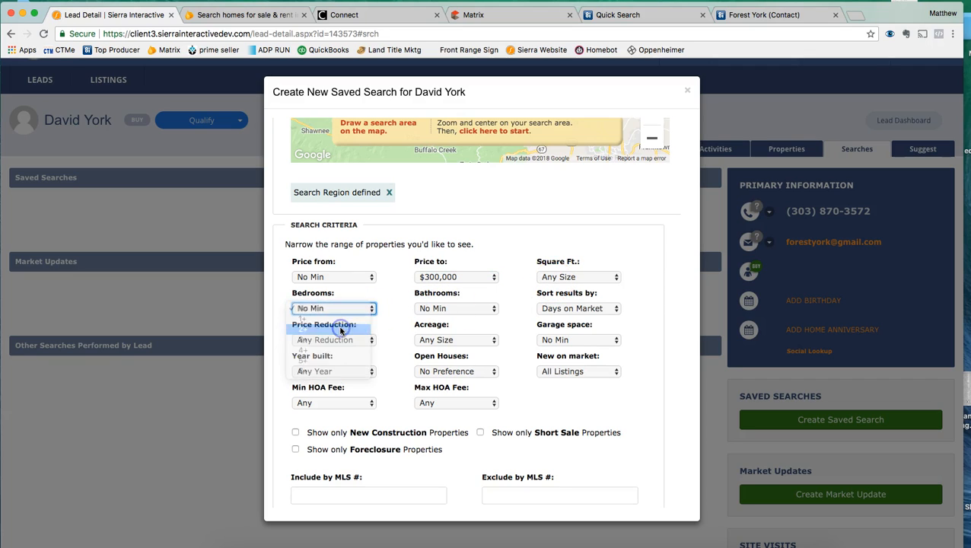
left_click(430, 308)
left_click(431, 322)
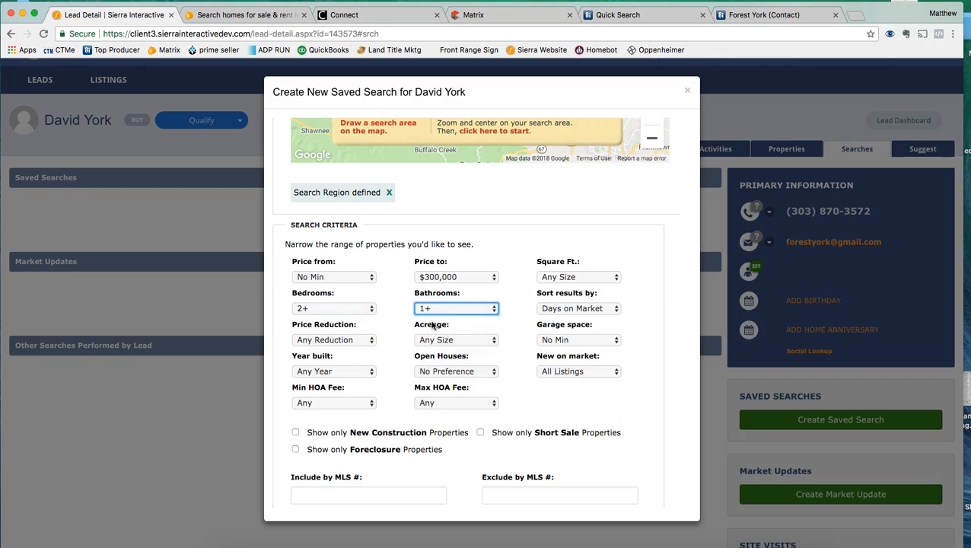
left_click(548, 340)
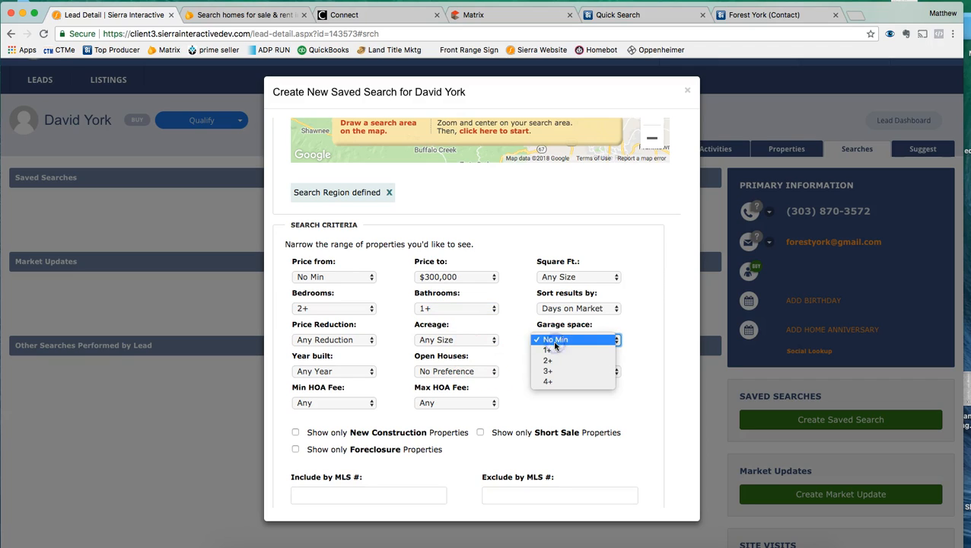
left_click(554, 352)
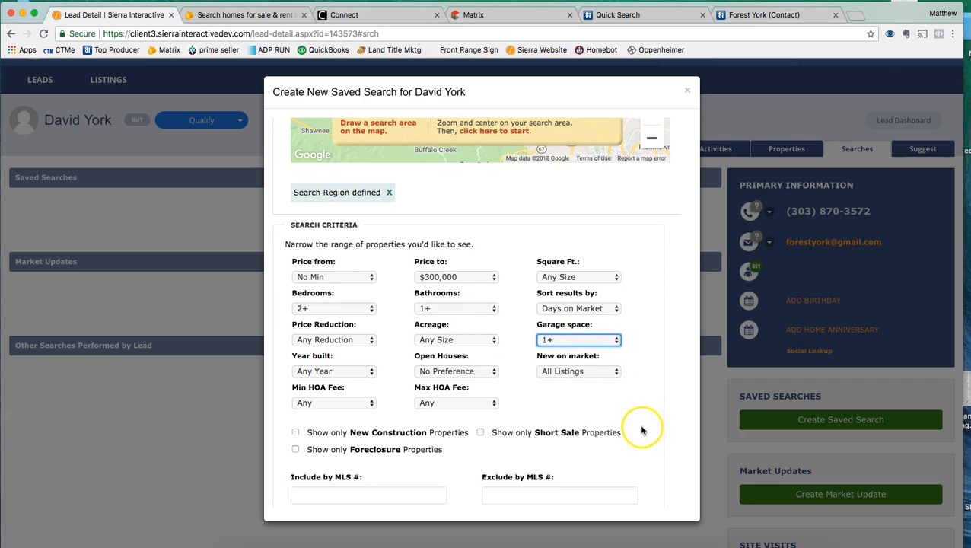
scroll(641, 432, "down", 3)
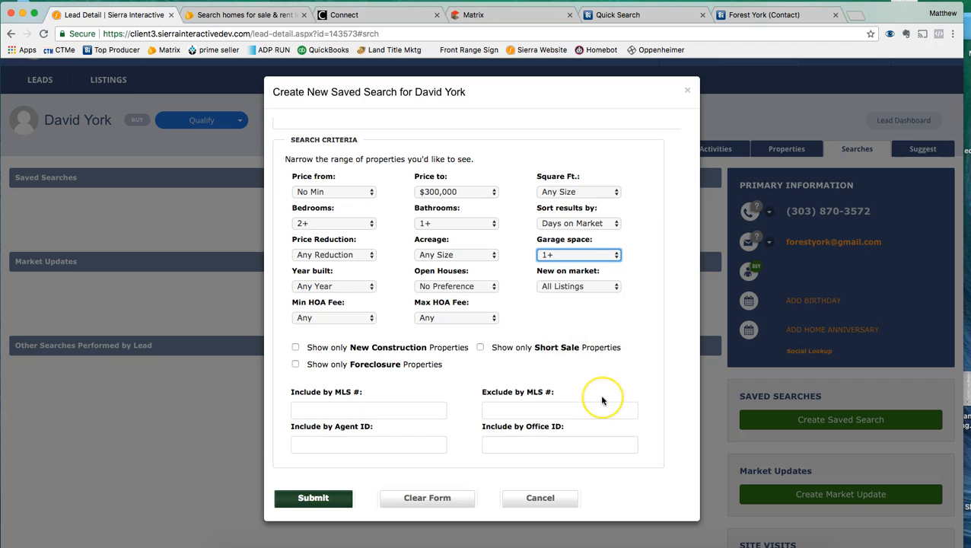
Step: Look through the architecture, style and feature checkbox sections, leaving every option unticked
scroll(545, 396, "down", 3)
scroll(602, 400, "down", 4)
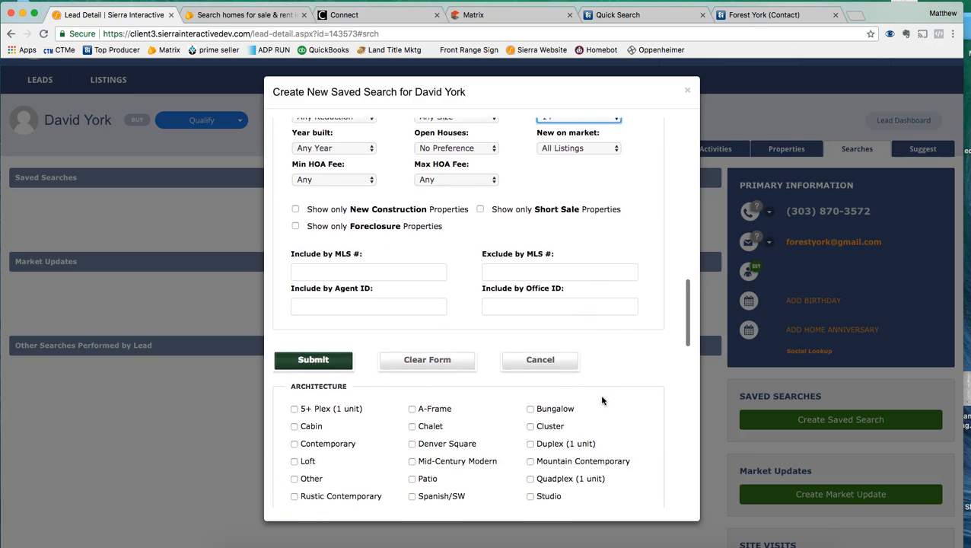
scroll(601, 400, "down", 2)
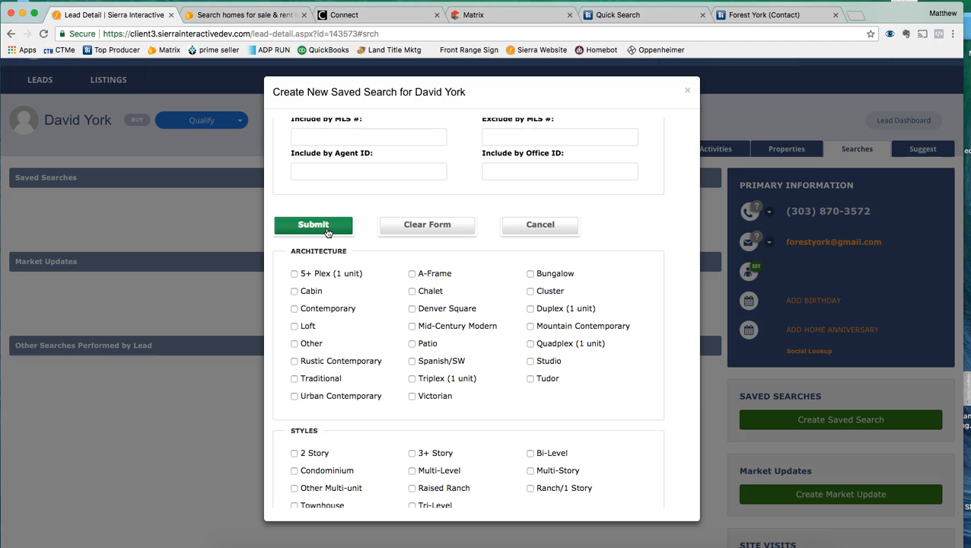
scroll(444, 396, "down", 8)
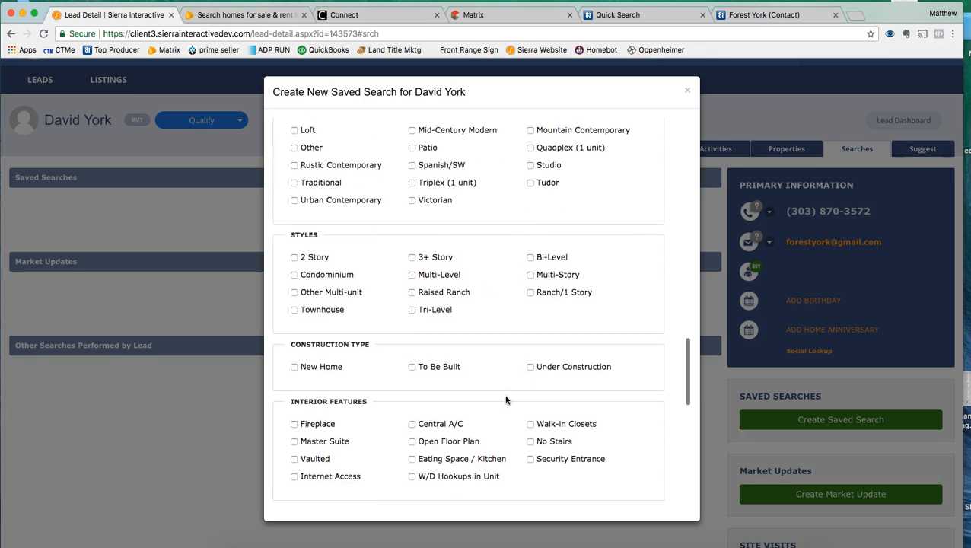
scroll(505, 400, "down", 2)
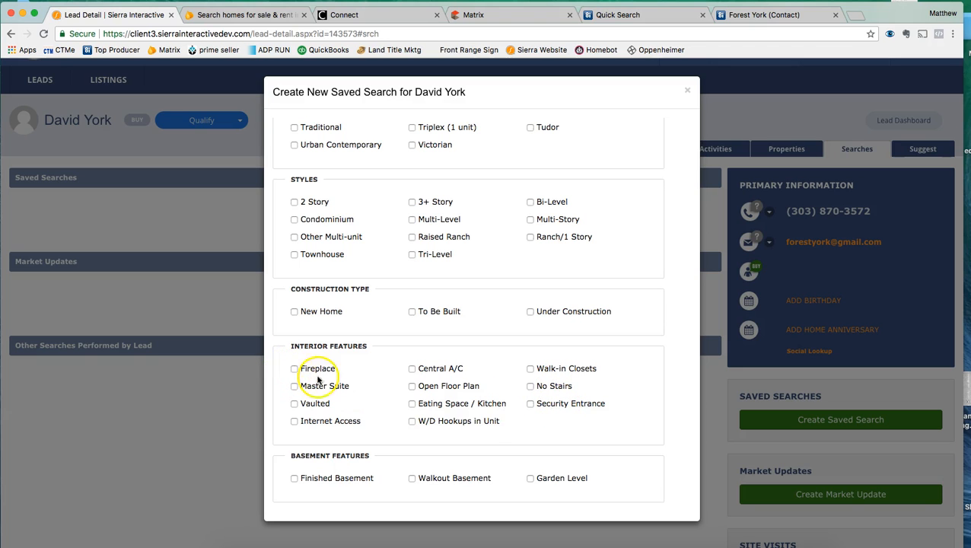
scroll(422, 422, "down", 3)
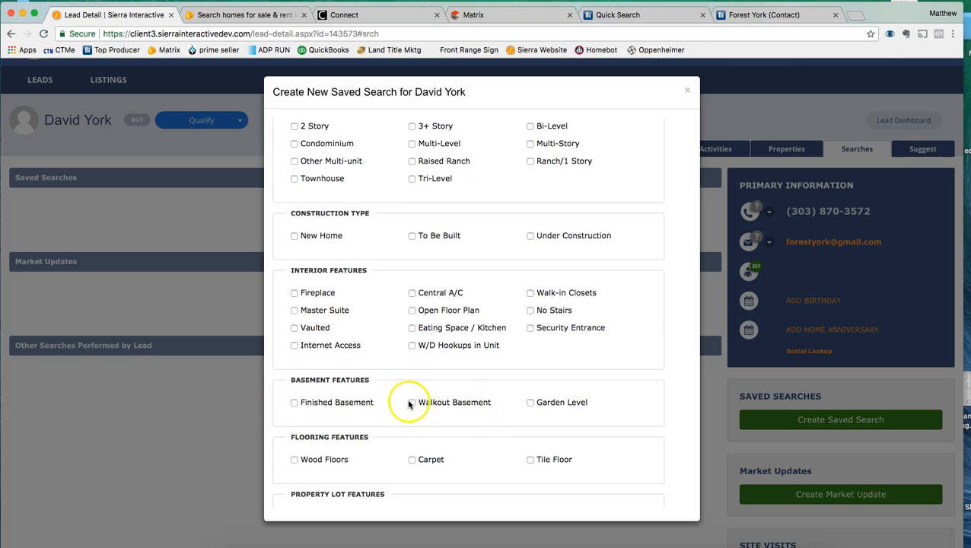
scroll(516, 419, "down", 5)
scroll(516, 419, "down", 5)
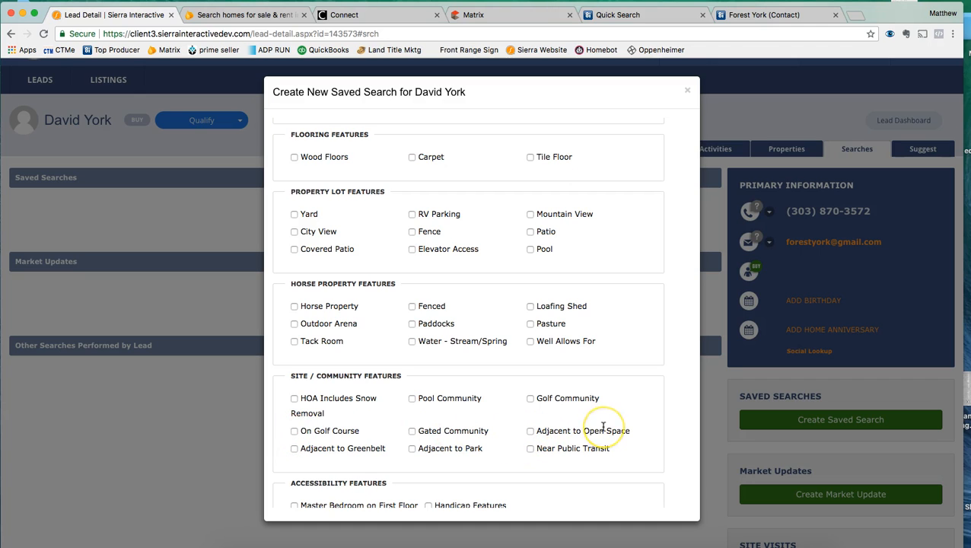
scroll(603, 427, "down", 3)
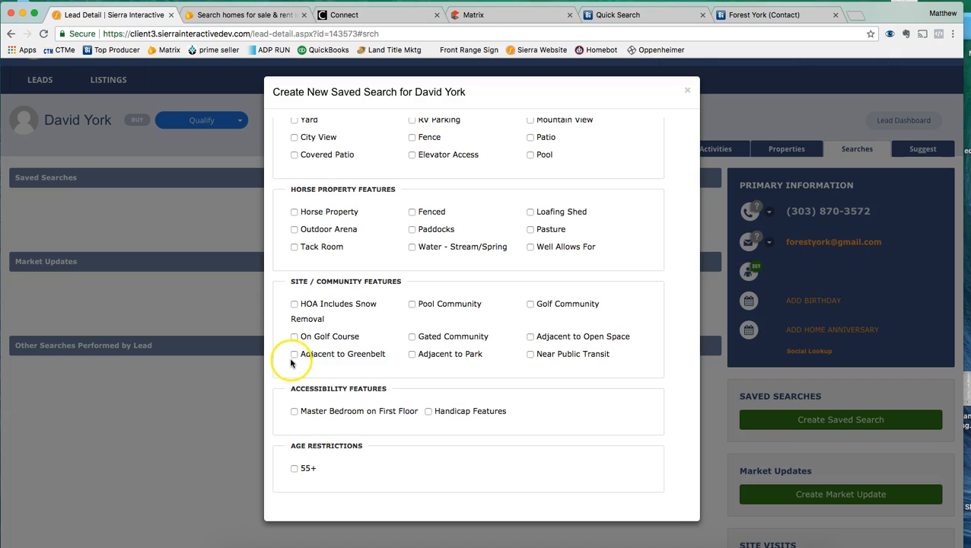
scroll(423, 418, "down", 2)
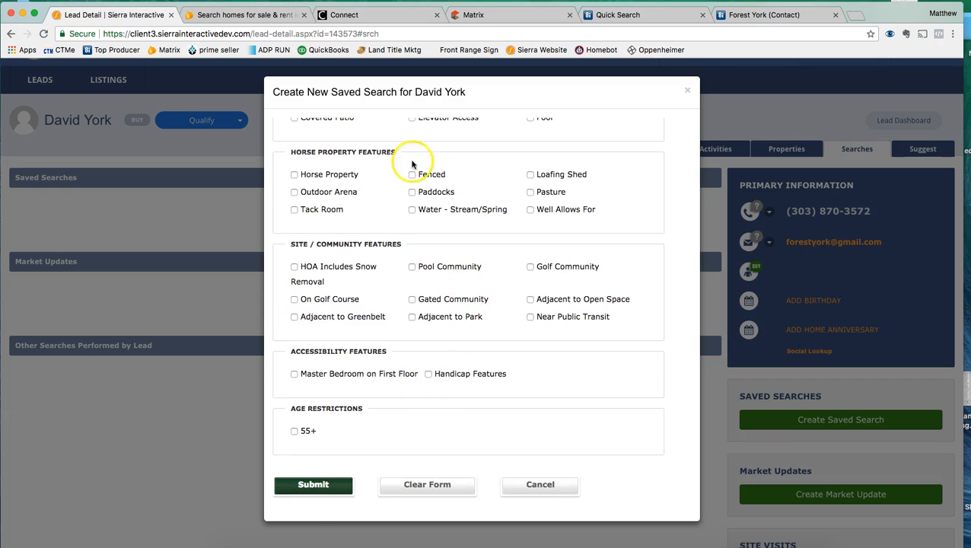
scroll(455, 313, "up", 5)
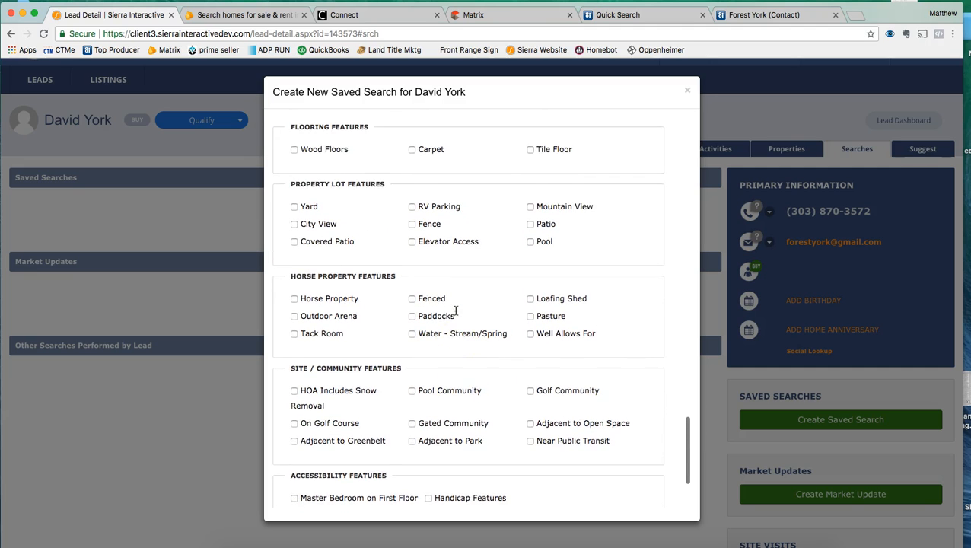
scroll(455, 310, "up", 6)
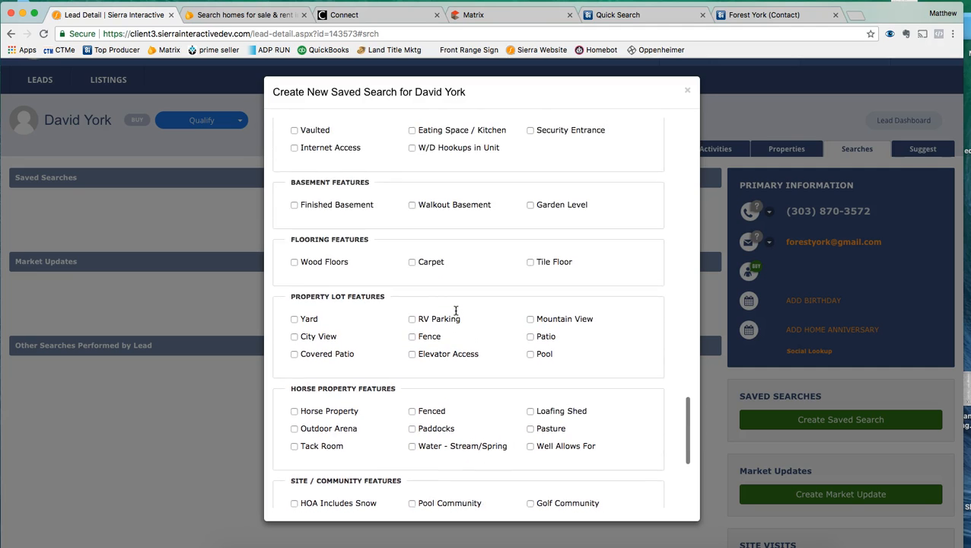
scroll(455, 310, "up", 6)
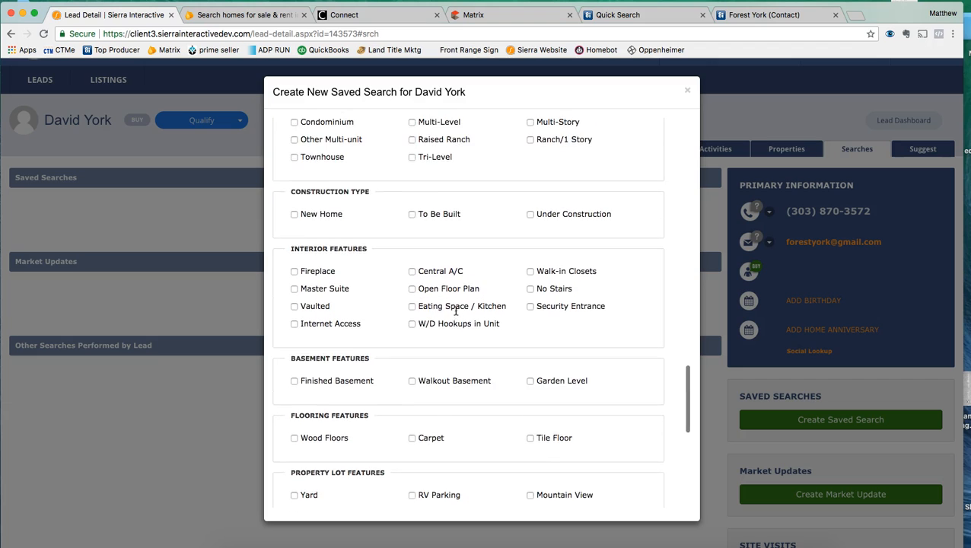
scroll(455, 311, "up", 1)
Step: Submit the saved search from the bottom of the form
left_click(295, 225)
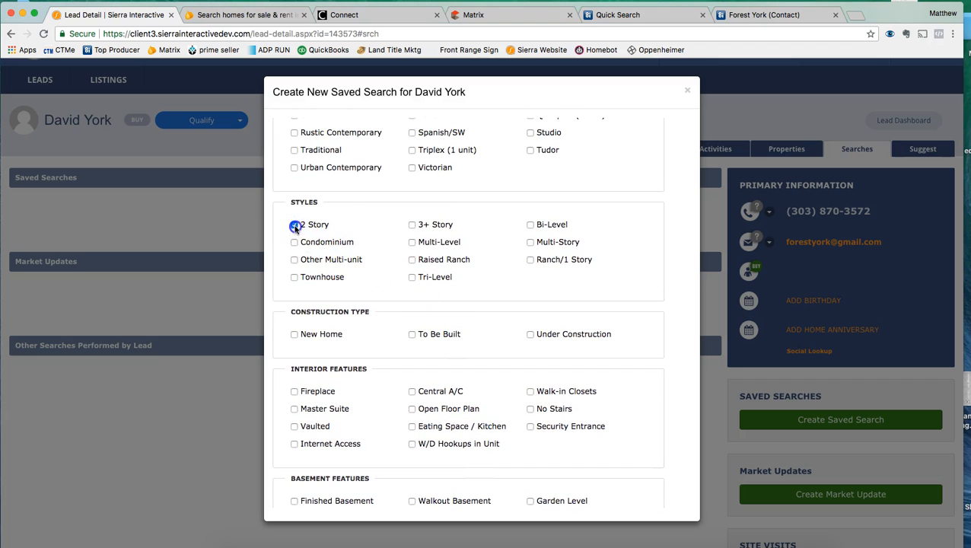
left_click(530, 260)
scroll(459, 332, "down", 10)
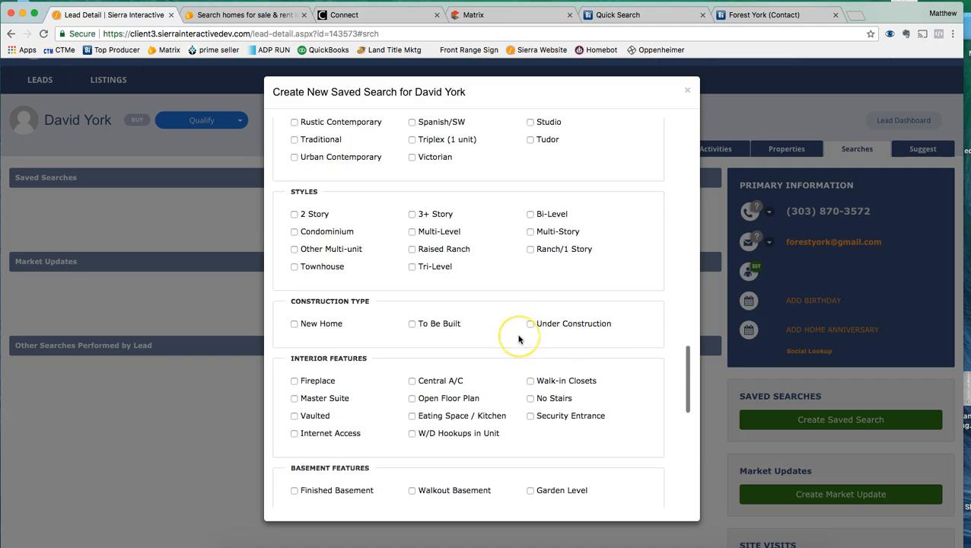
scroll(518, 338, "down", 4)
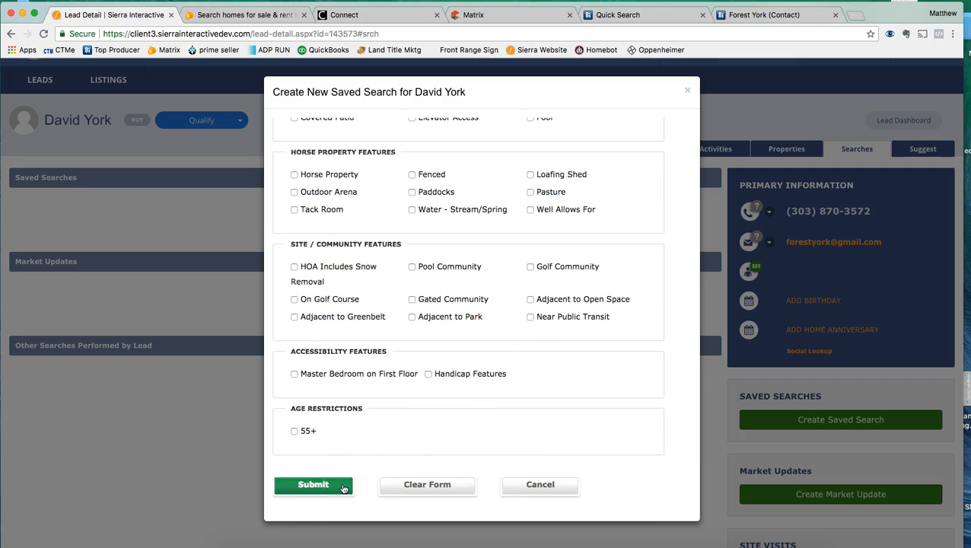
left_click(343, 487)
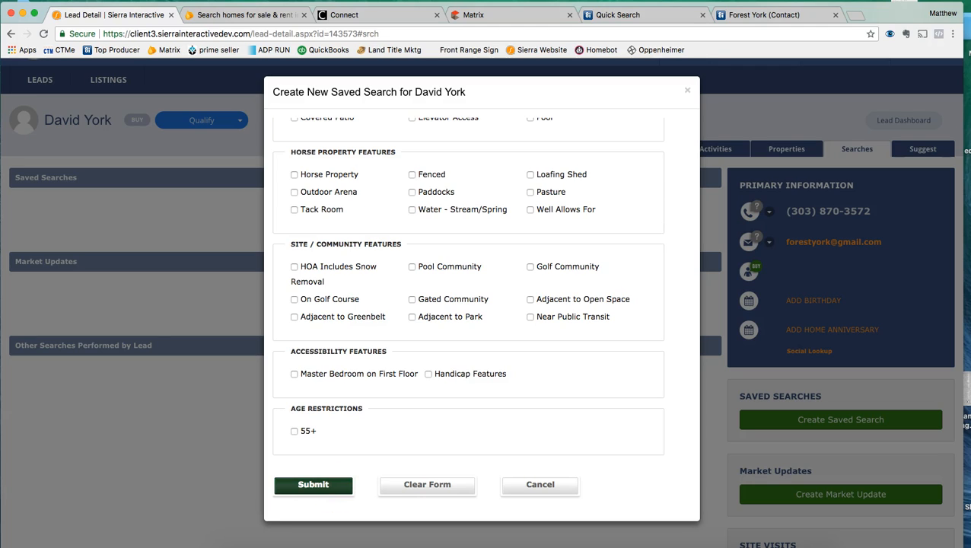